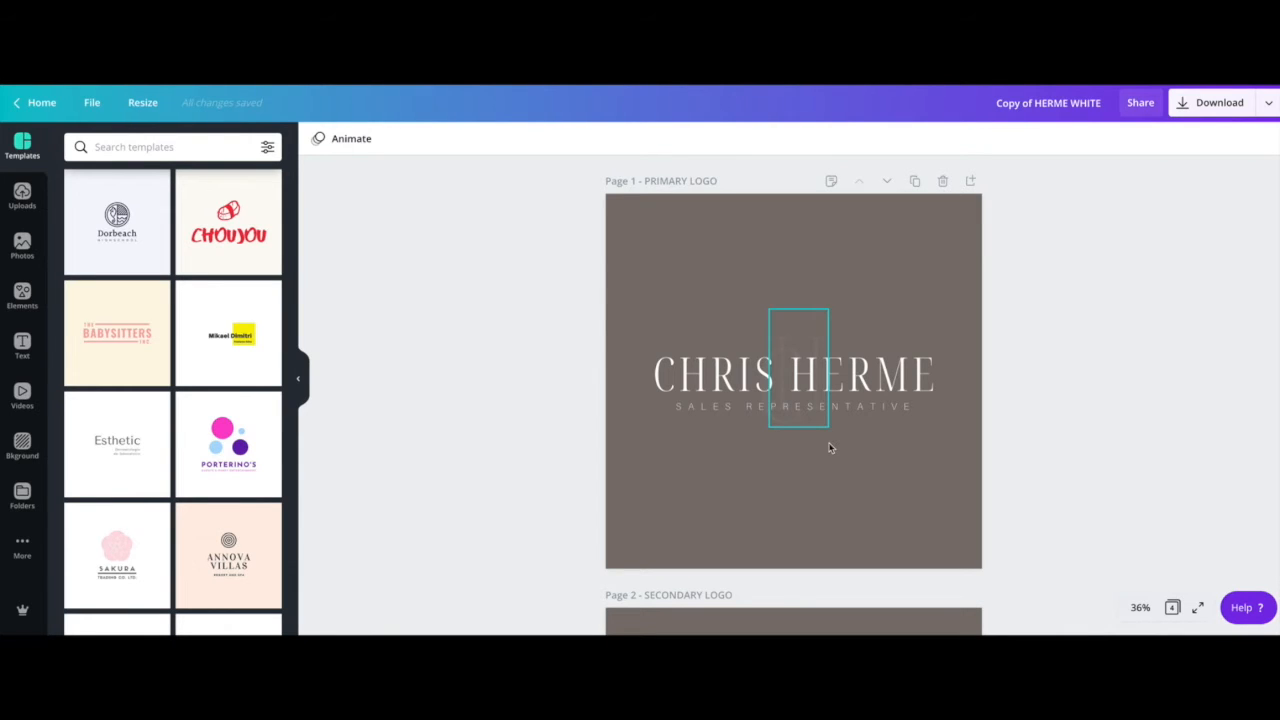
Deselect the monogram and glance through the file options before returning to Page 1
click(642, 329)
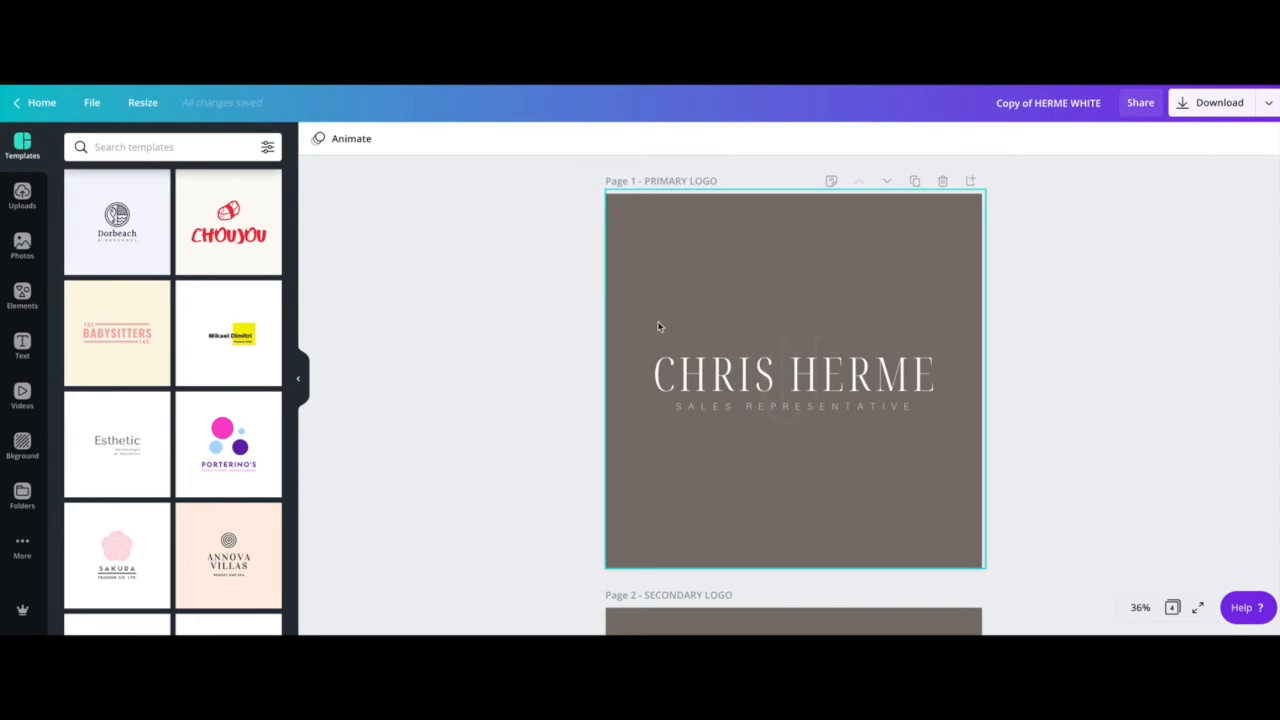
click(90, 106)
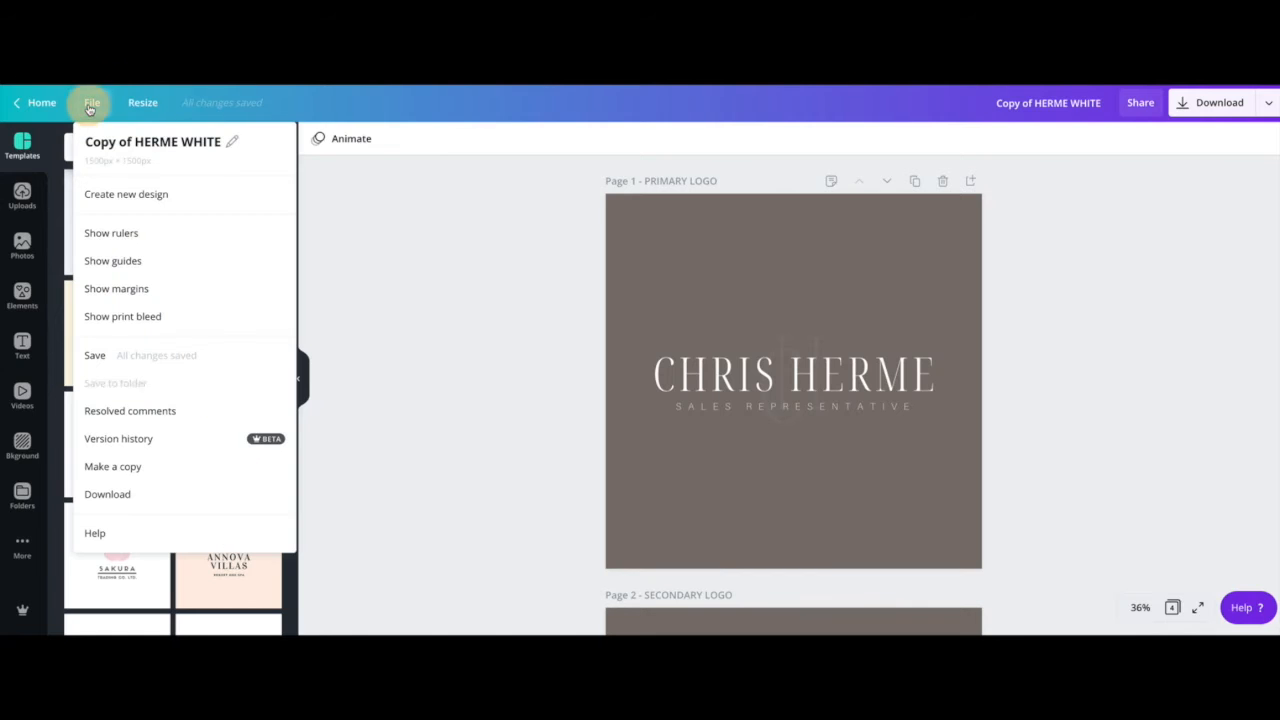
click(463, 441)
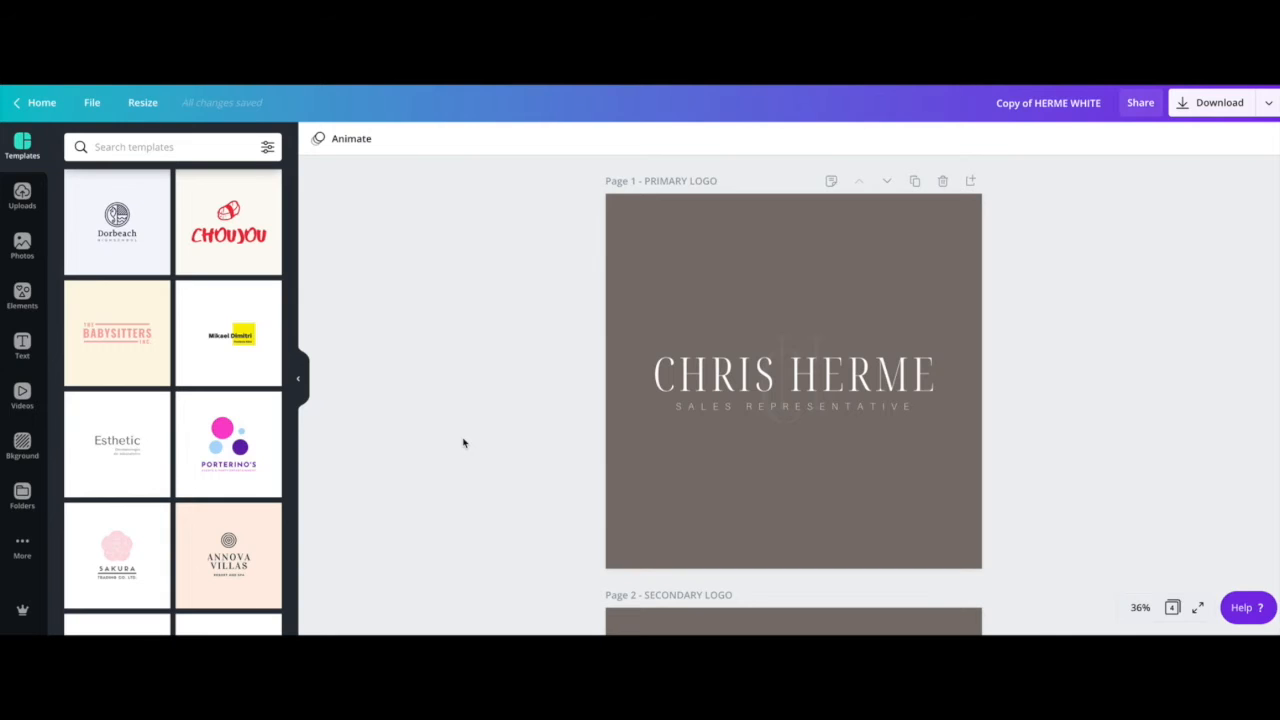
scroll(519, 400, down, 5)
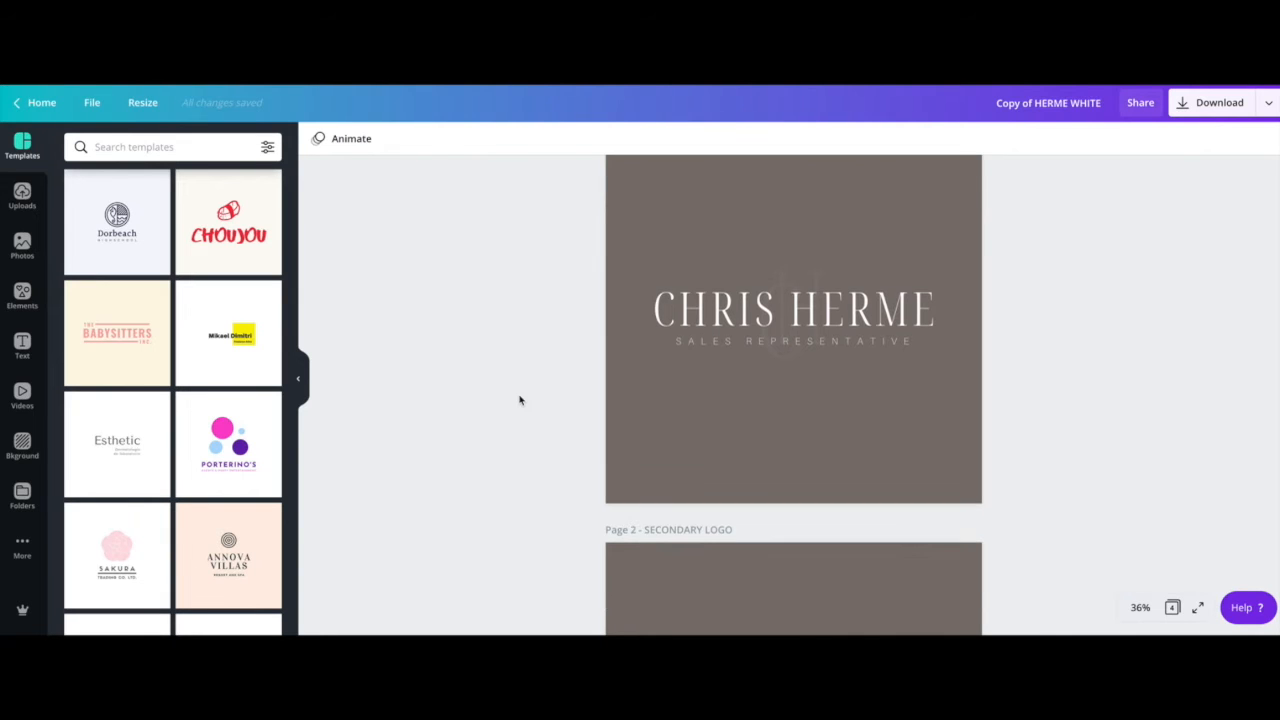
scroll(519, 400, down, 4)
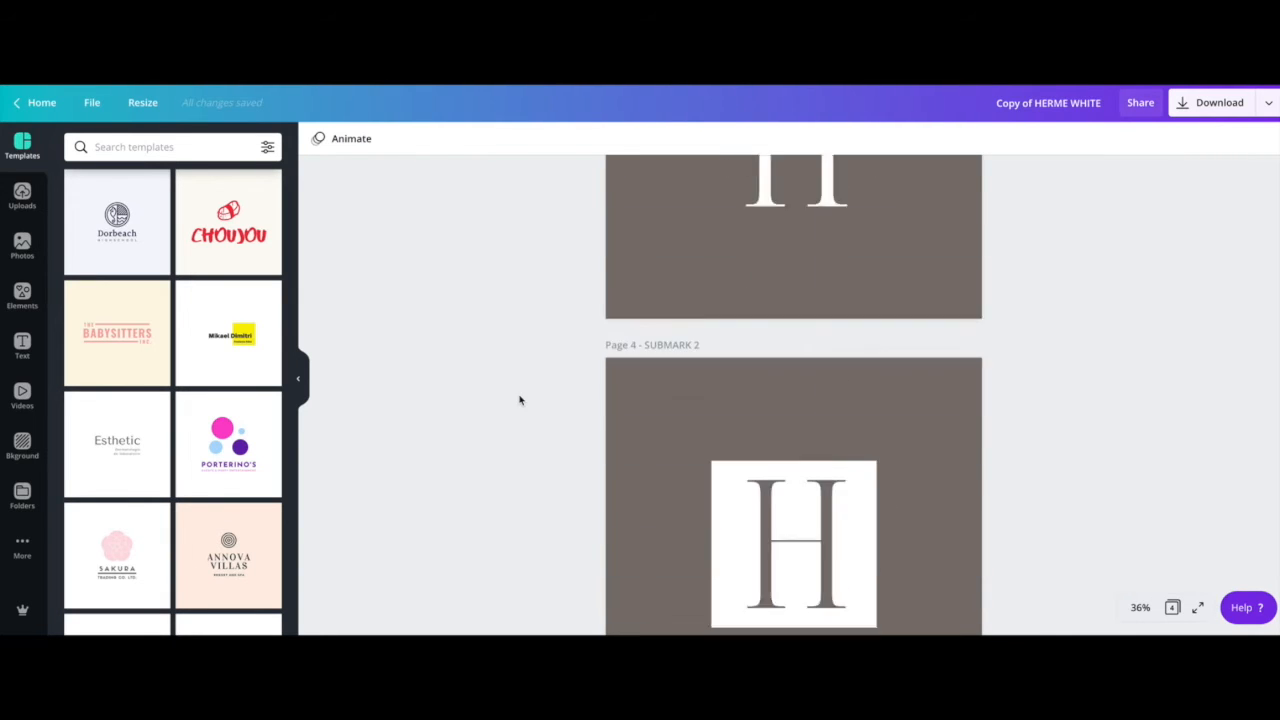
scroll(519, 400, up, 6)
scroll(519, 400, up, 3)
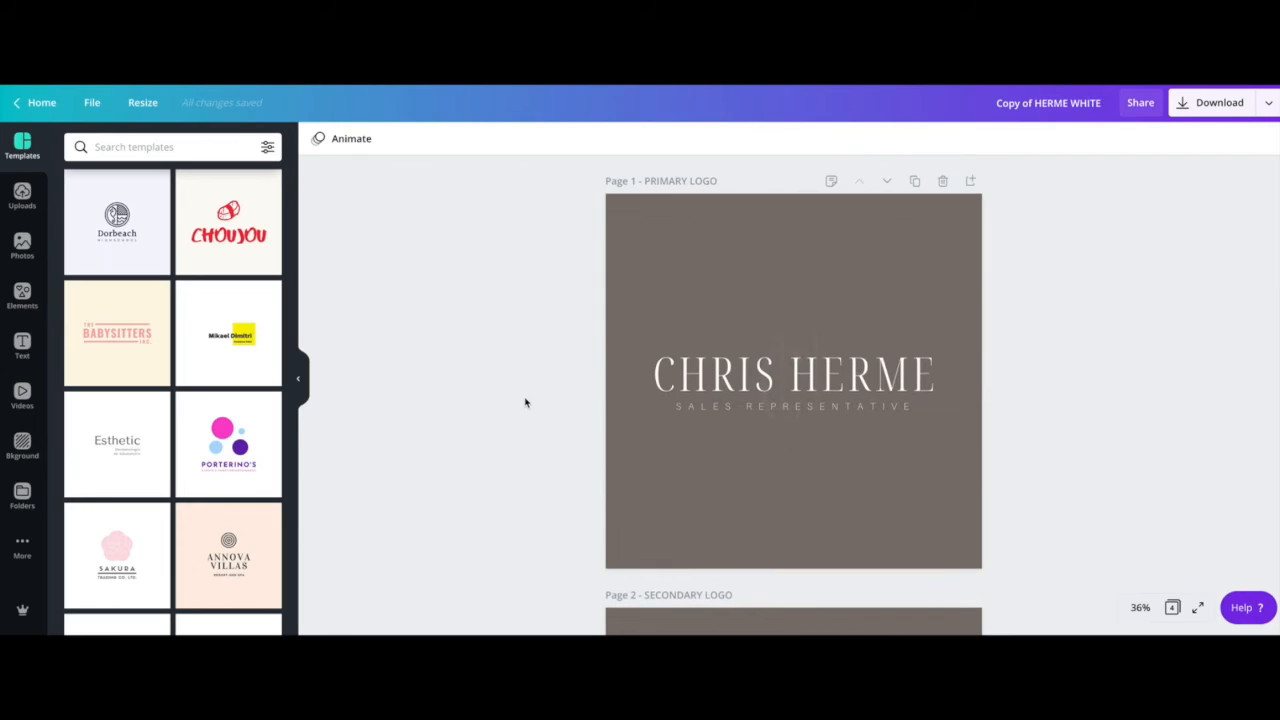
Select Page 1's brown background image and shrink it slightly
click(719, 266)
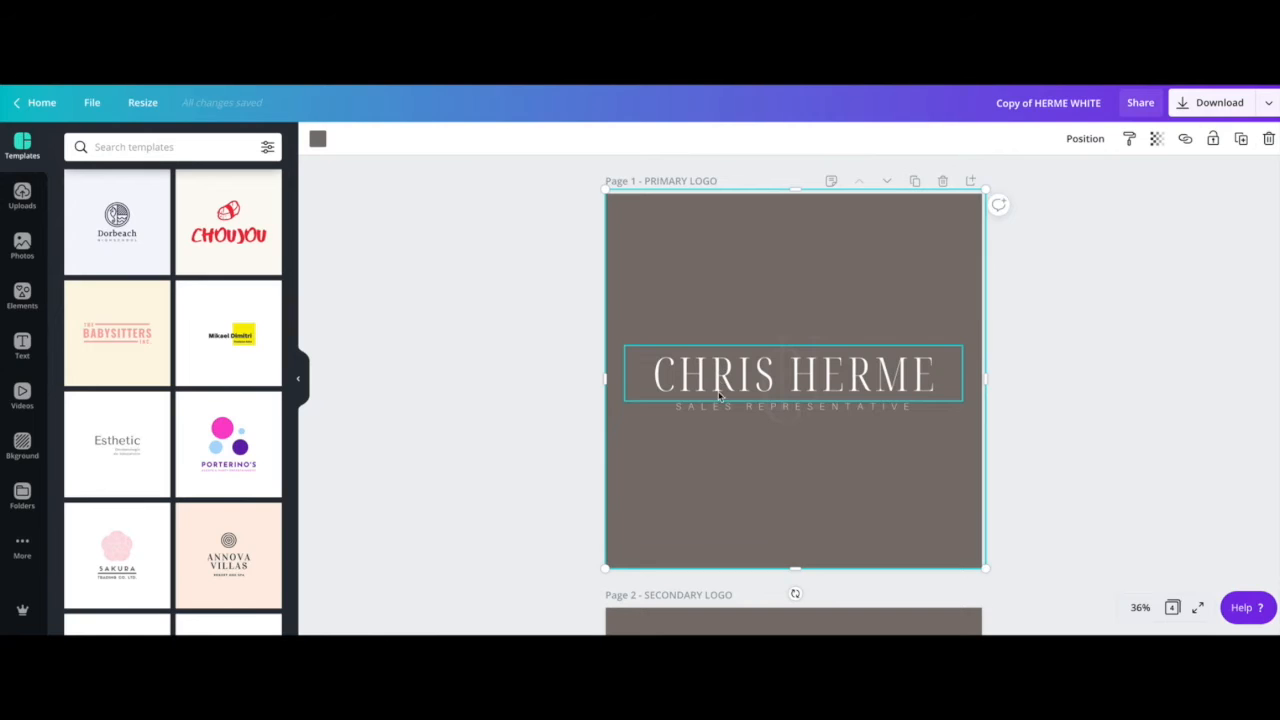
scroll(718, 400, down, 2)
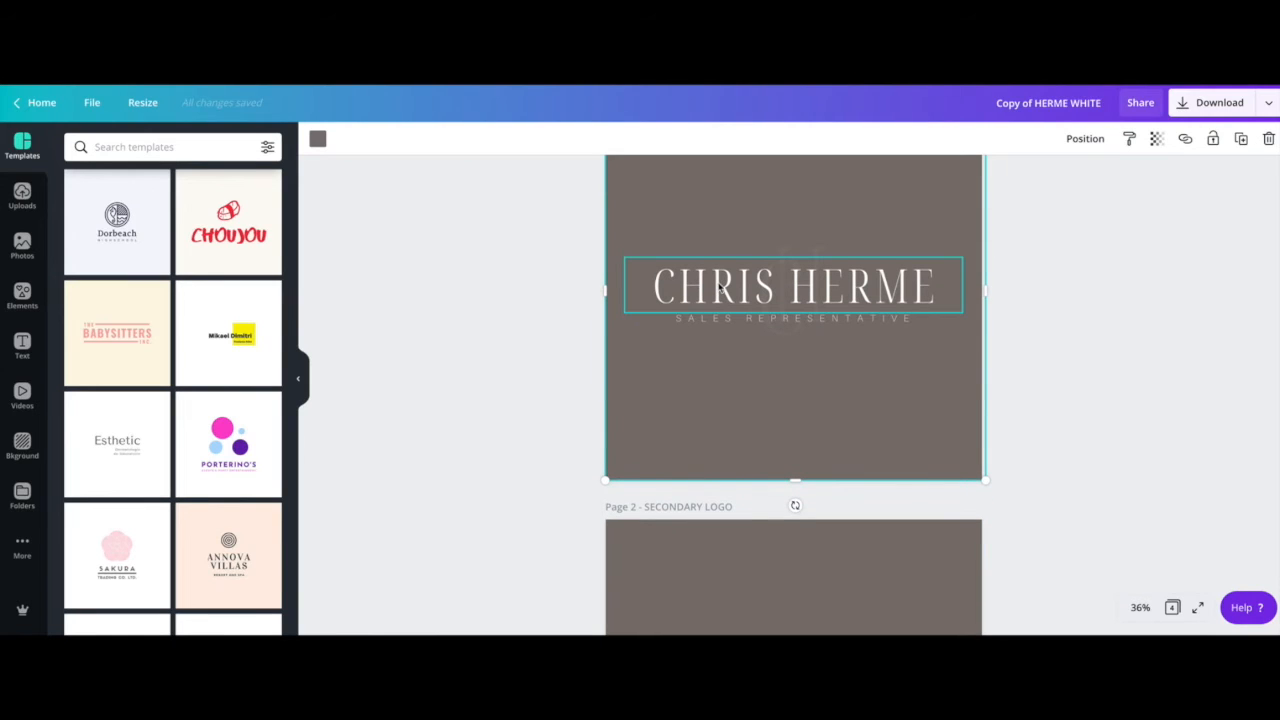
scroll(719, 287, up, 2)
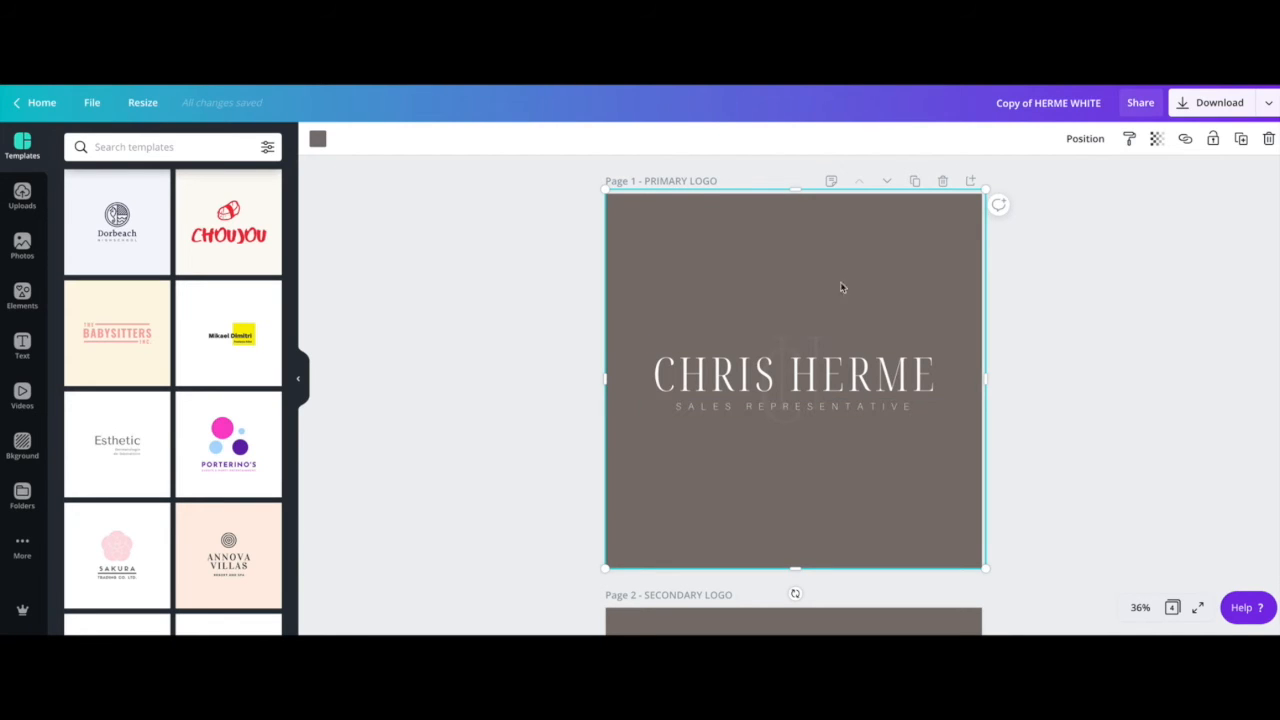
drag(606, 188, 602, 189)
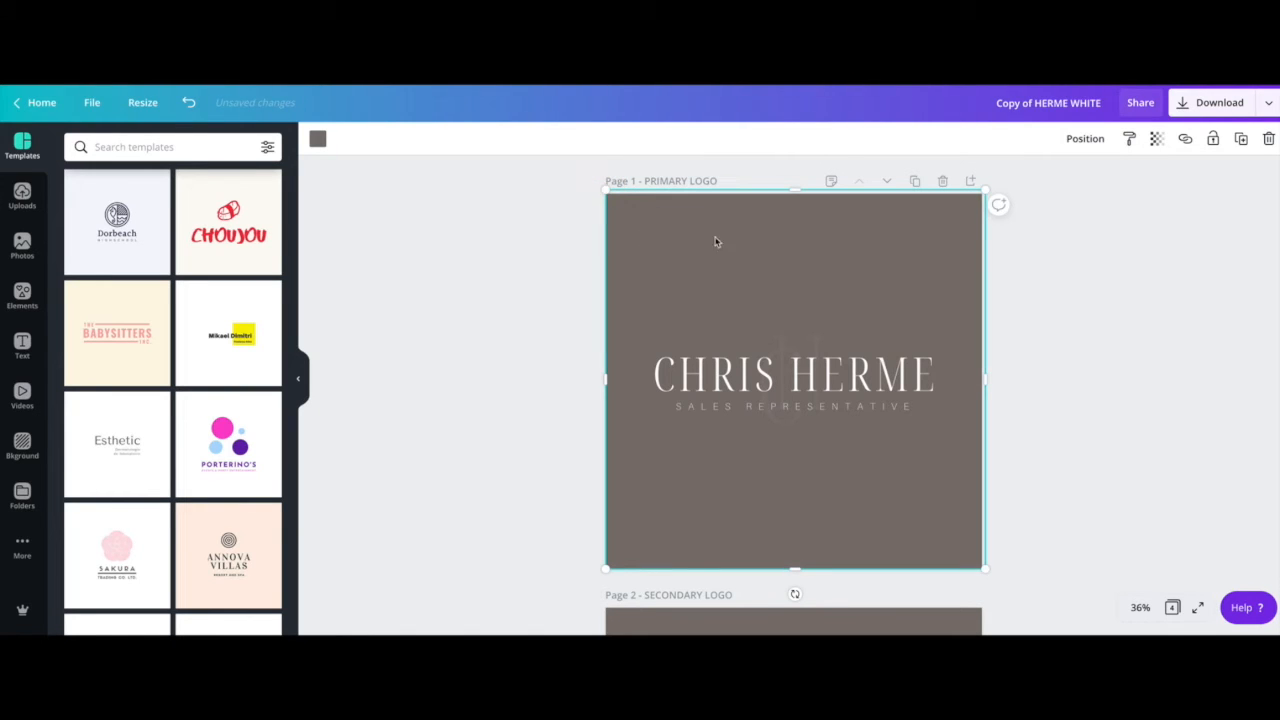
scroll(680, 234, down, 3)
scroll(680, 234, up, 2)
scroll(680, 234, up, 1)
Delete Page 1's brown background image, undoing once and deleting it again
click(672, 245)
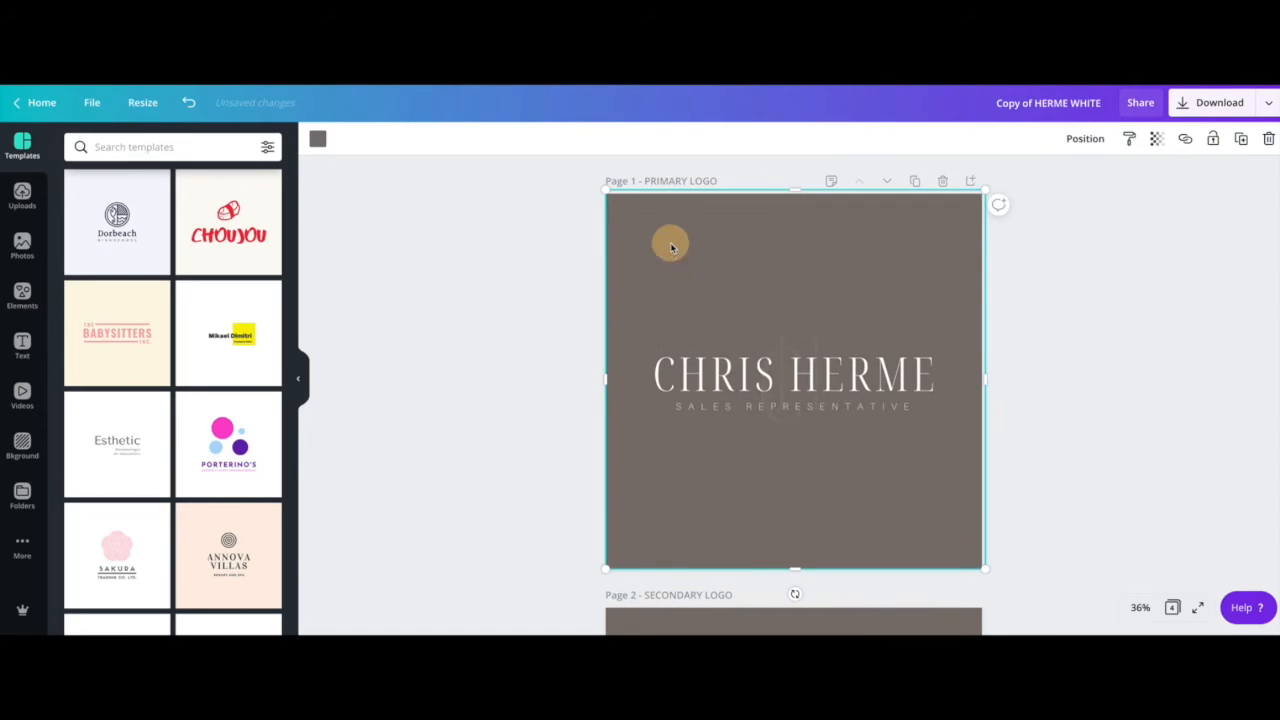
key(Delete)
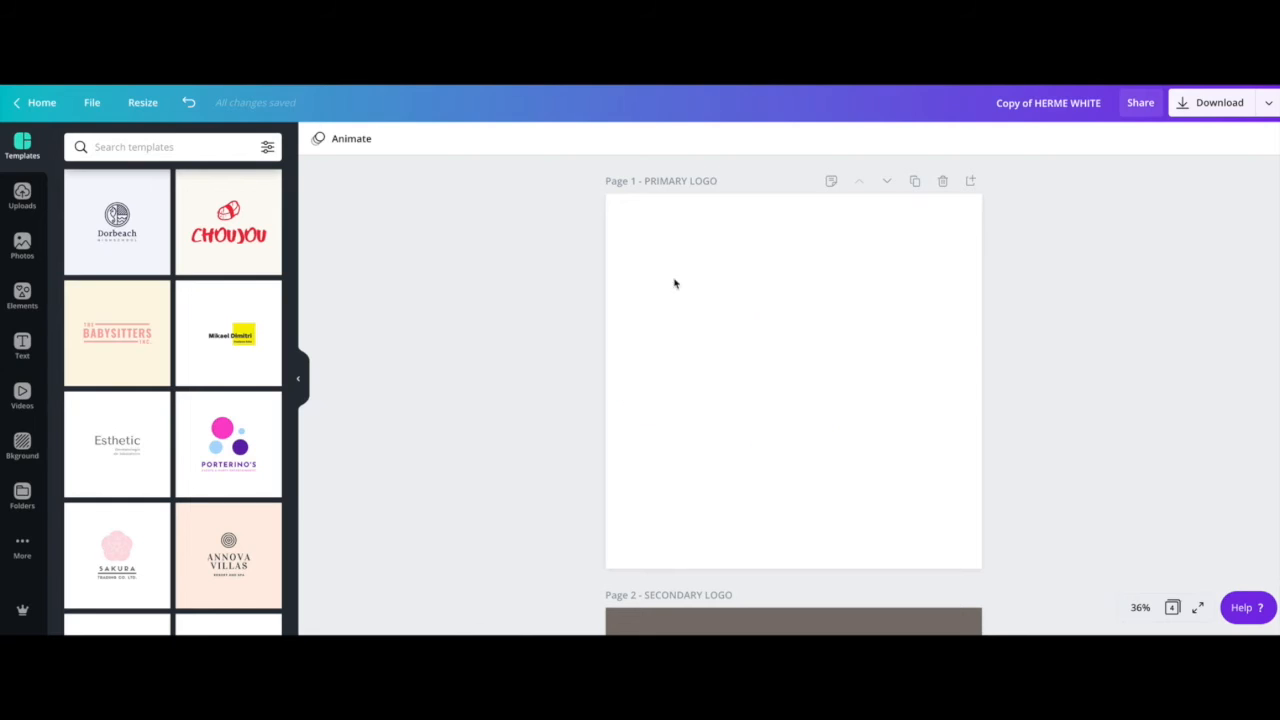
key(ctrl+z)
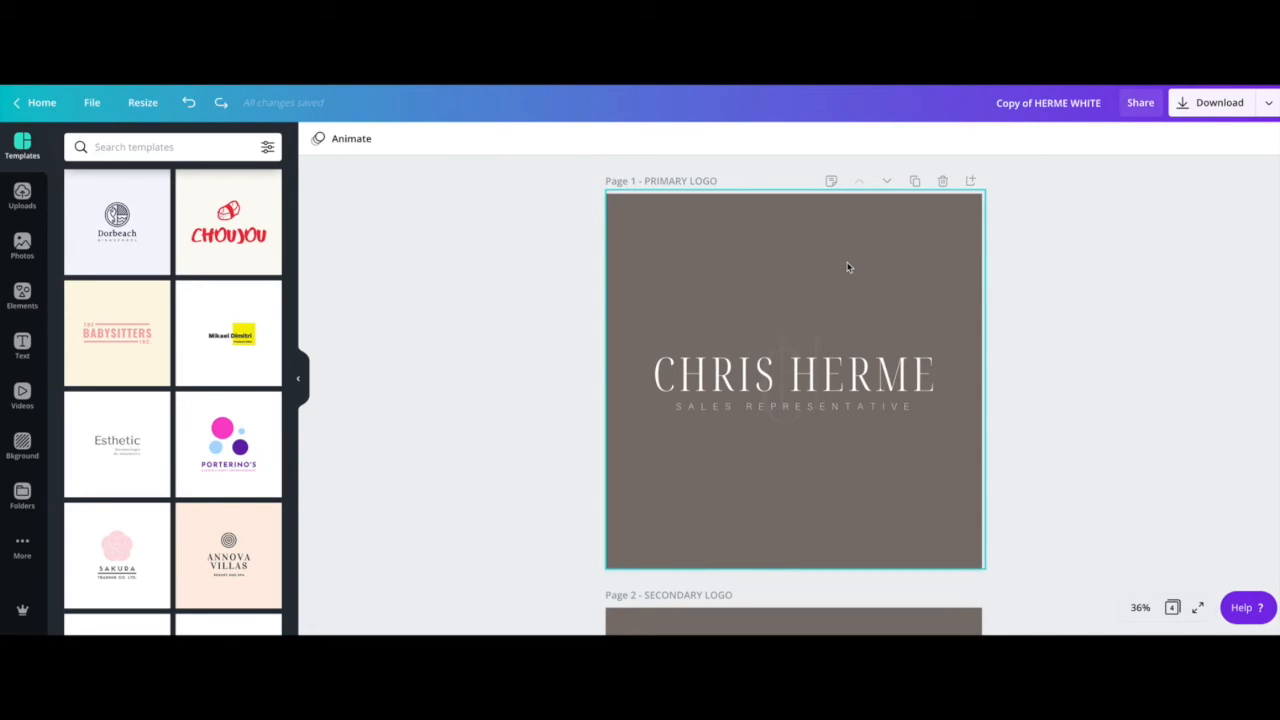
click(720, 266)
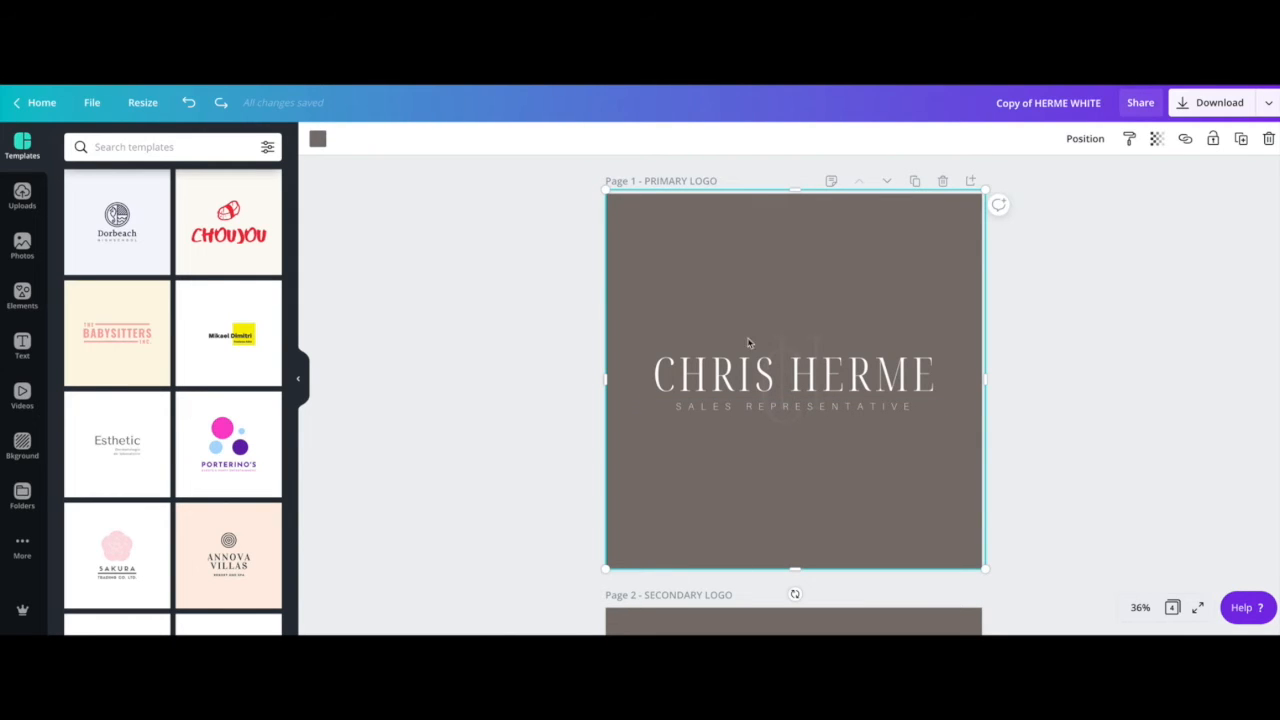
key(Delete)
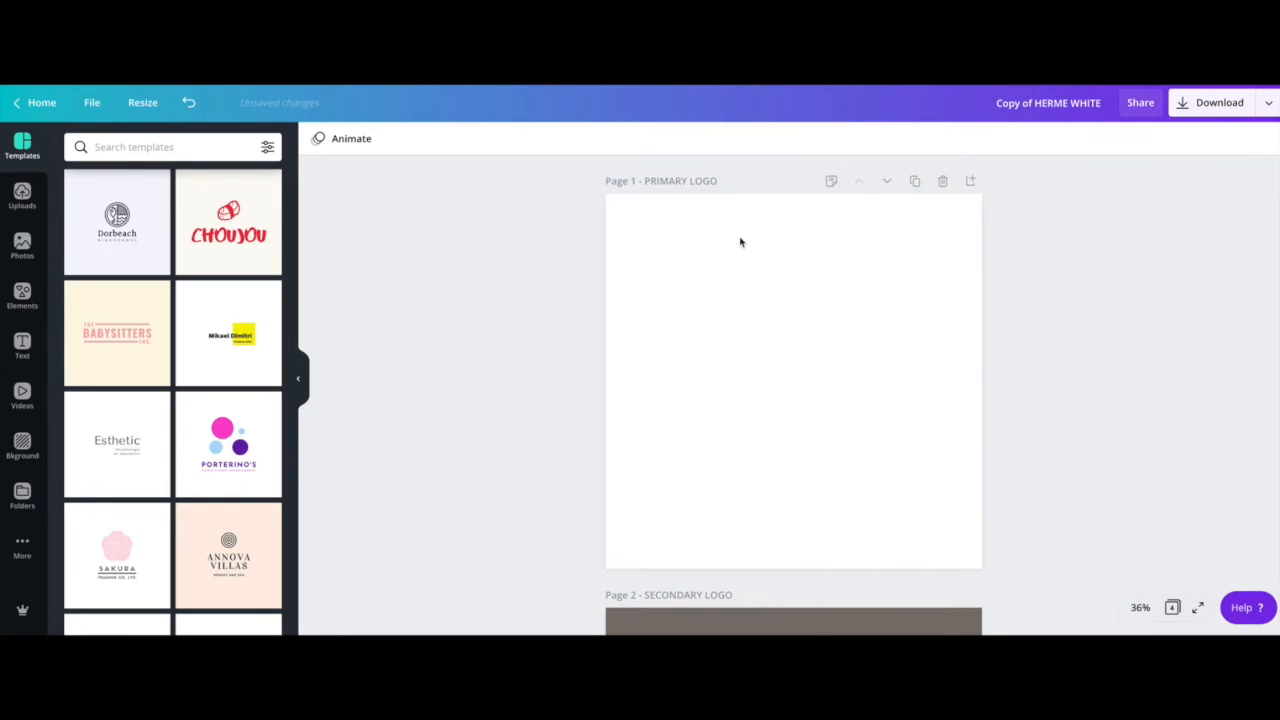
click(1198, 115)
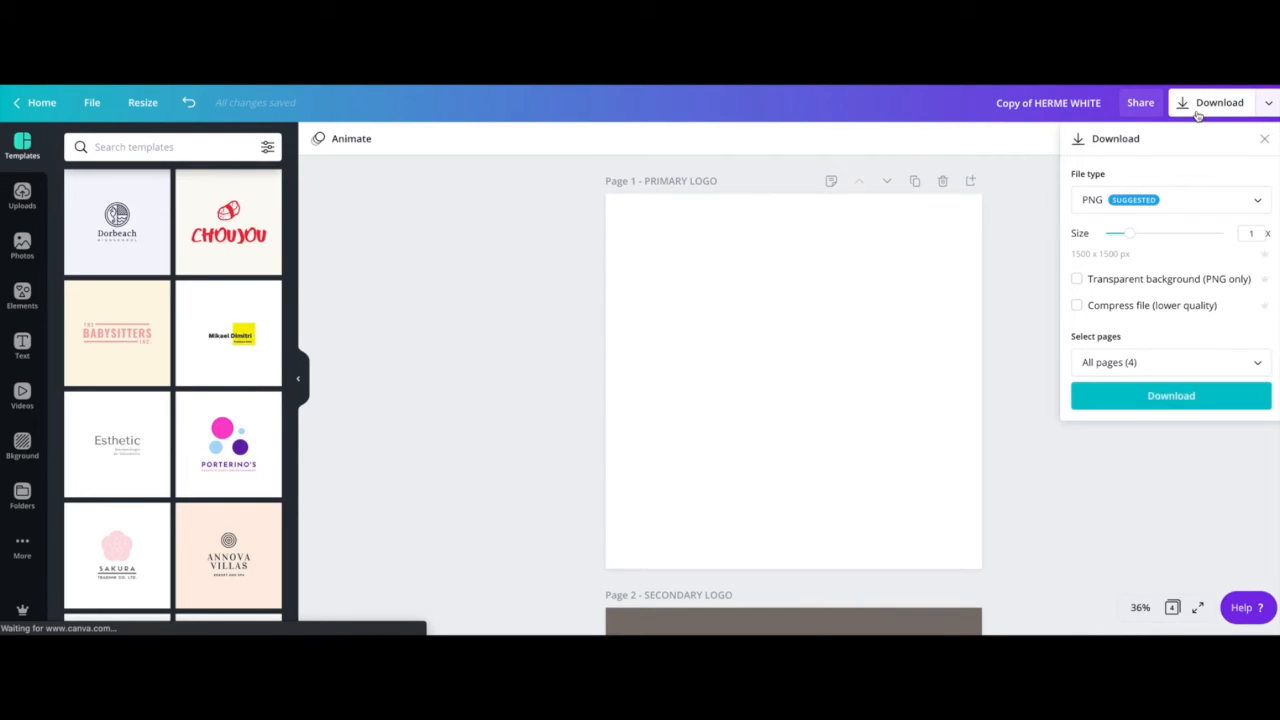
Keep PNG as the download file type, then close the download panel
click(1171, 206)
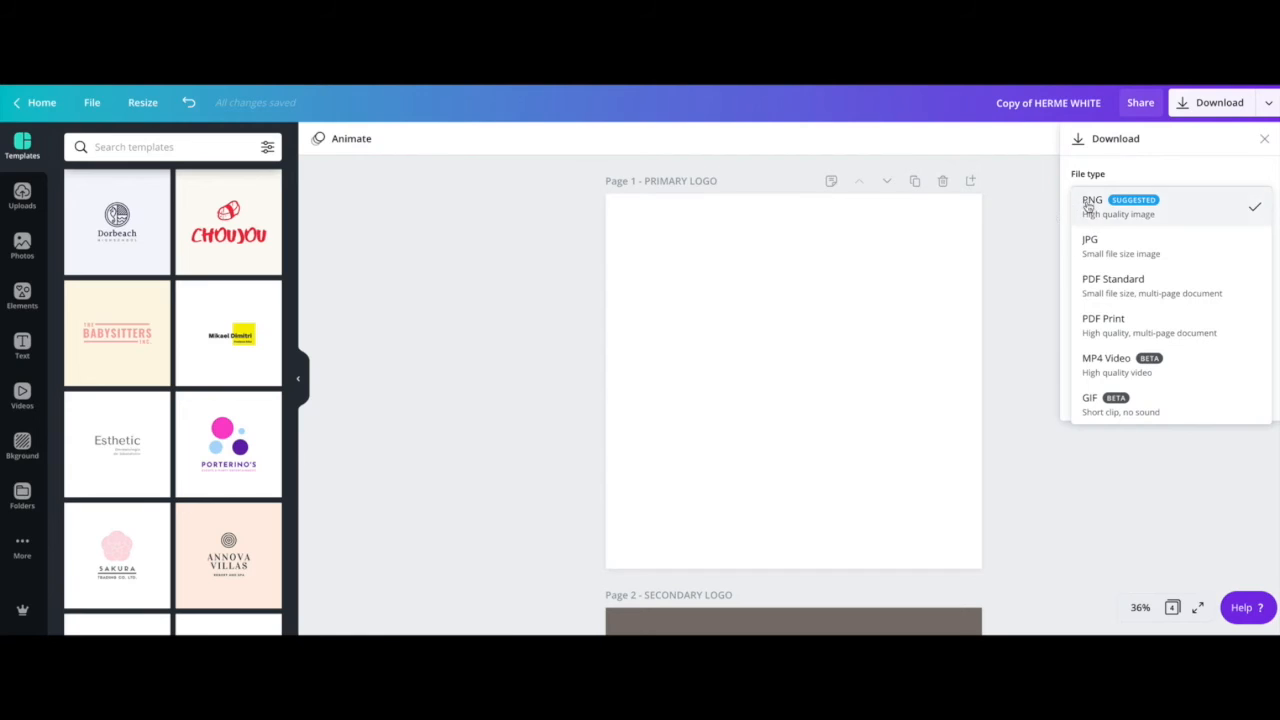
click(1036, 264)
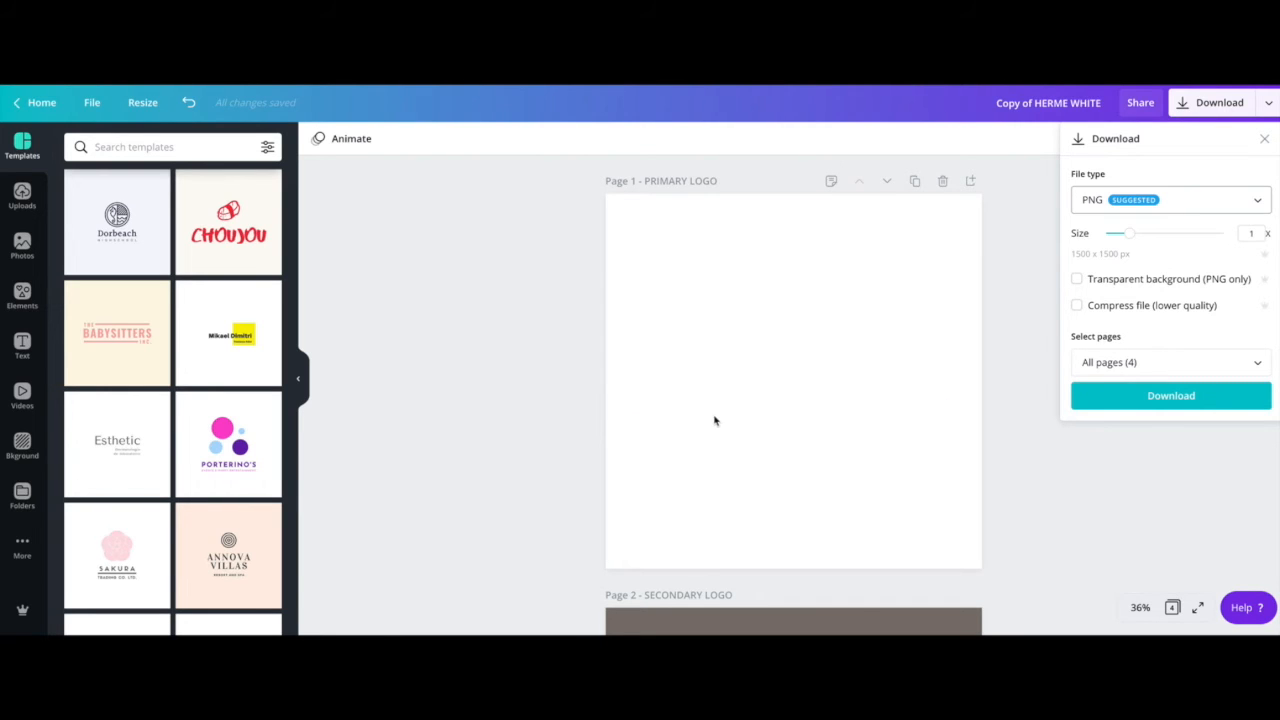
click(1011, 374)
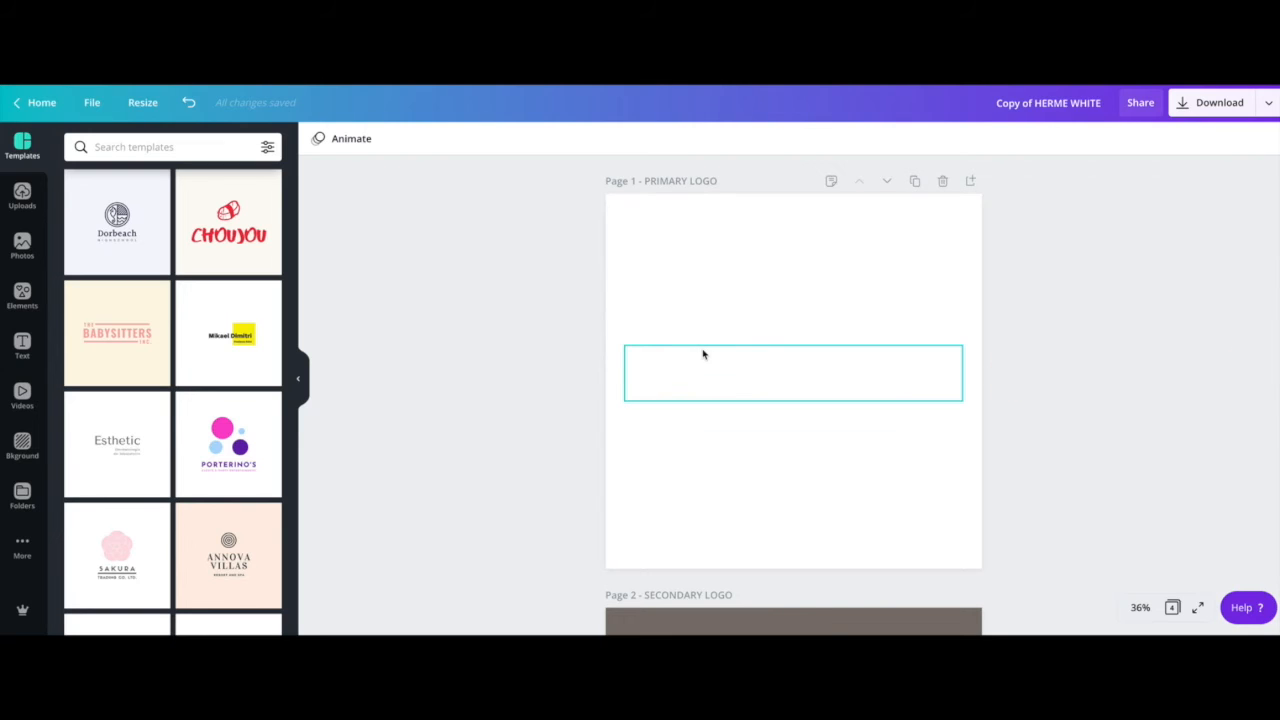
key(ctrl+z)
scroll(688, 244, down, 4)
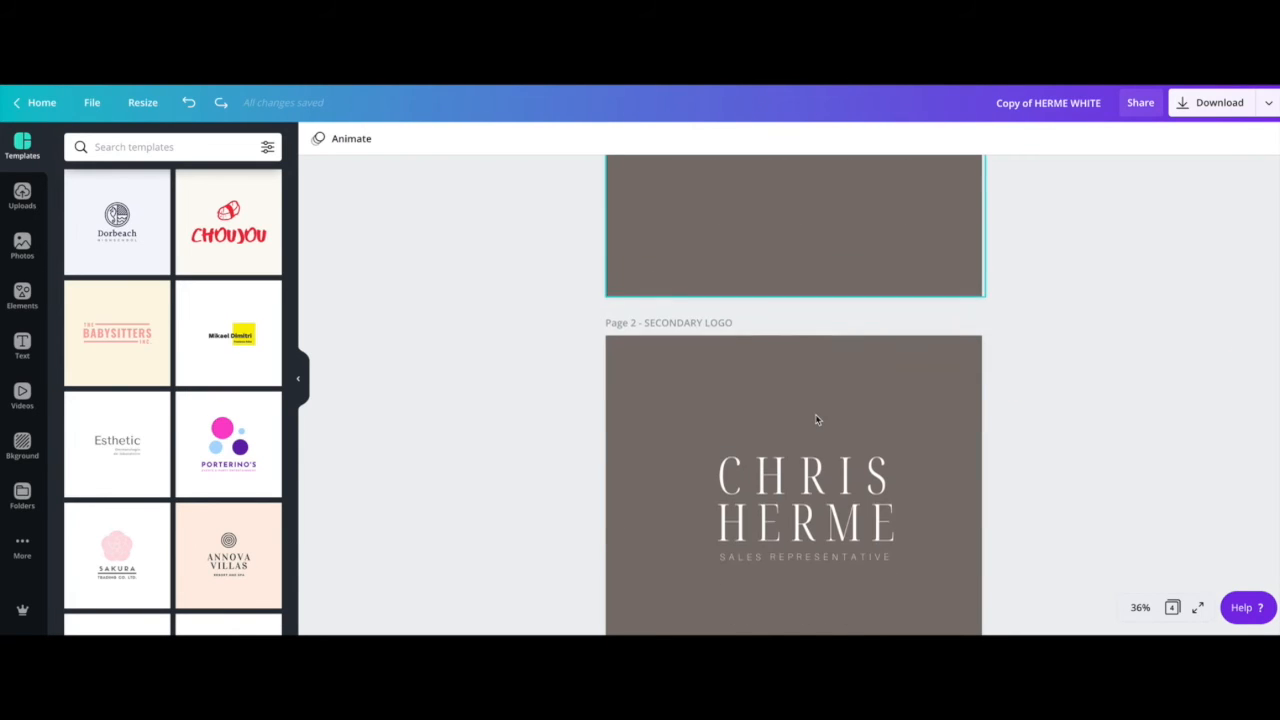
scroll(808, 443, down, 1)
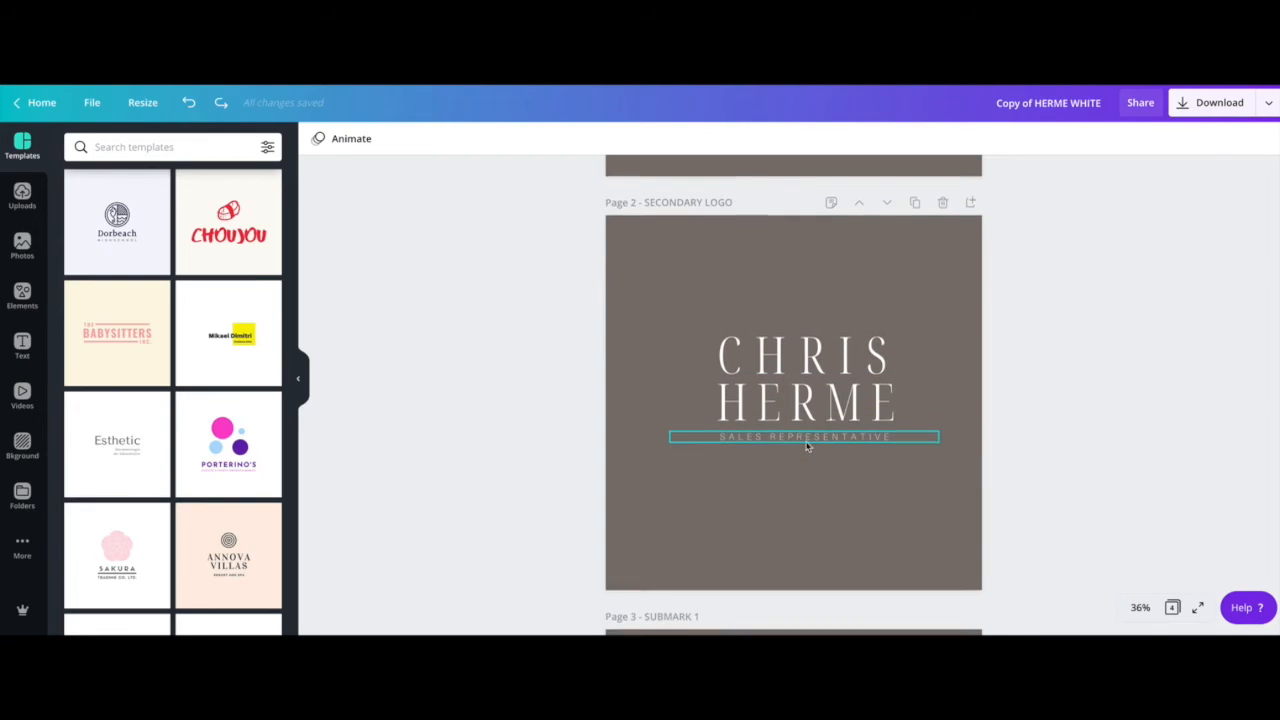
scroll(807, 446, down, 1)
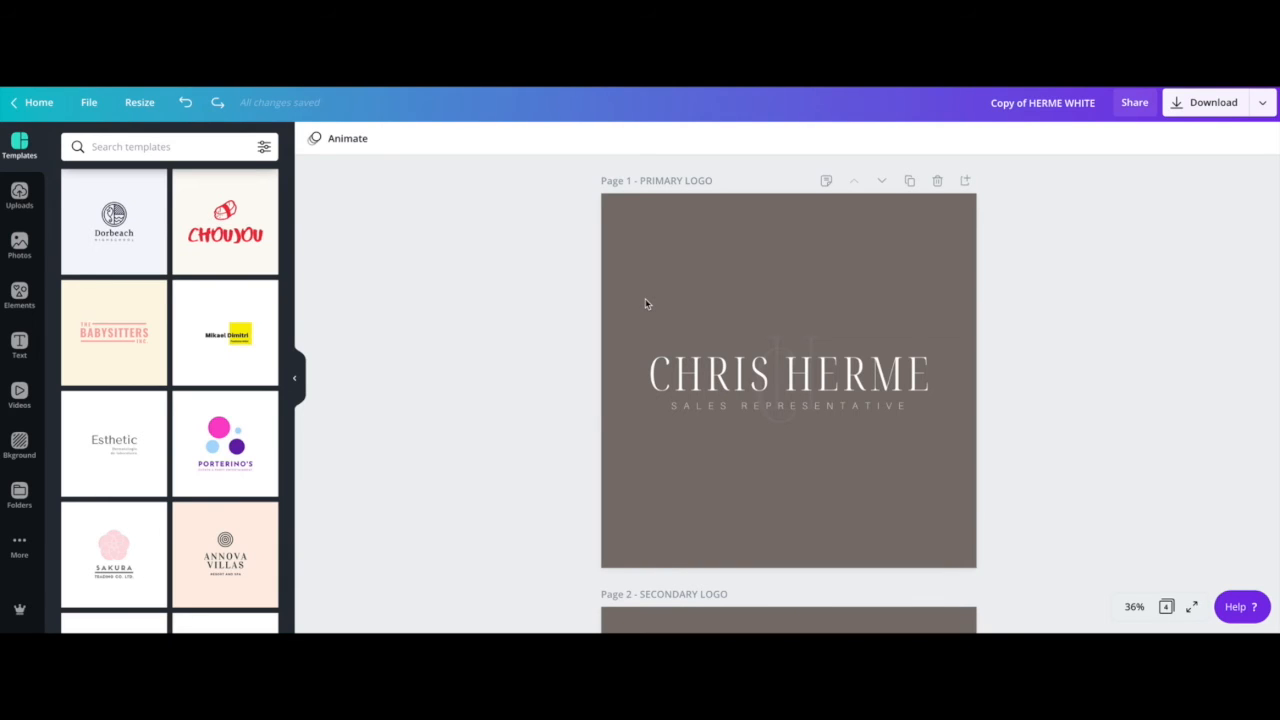
click(20, 245)
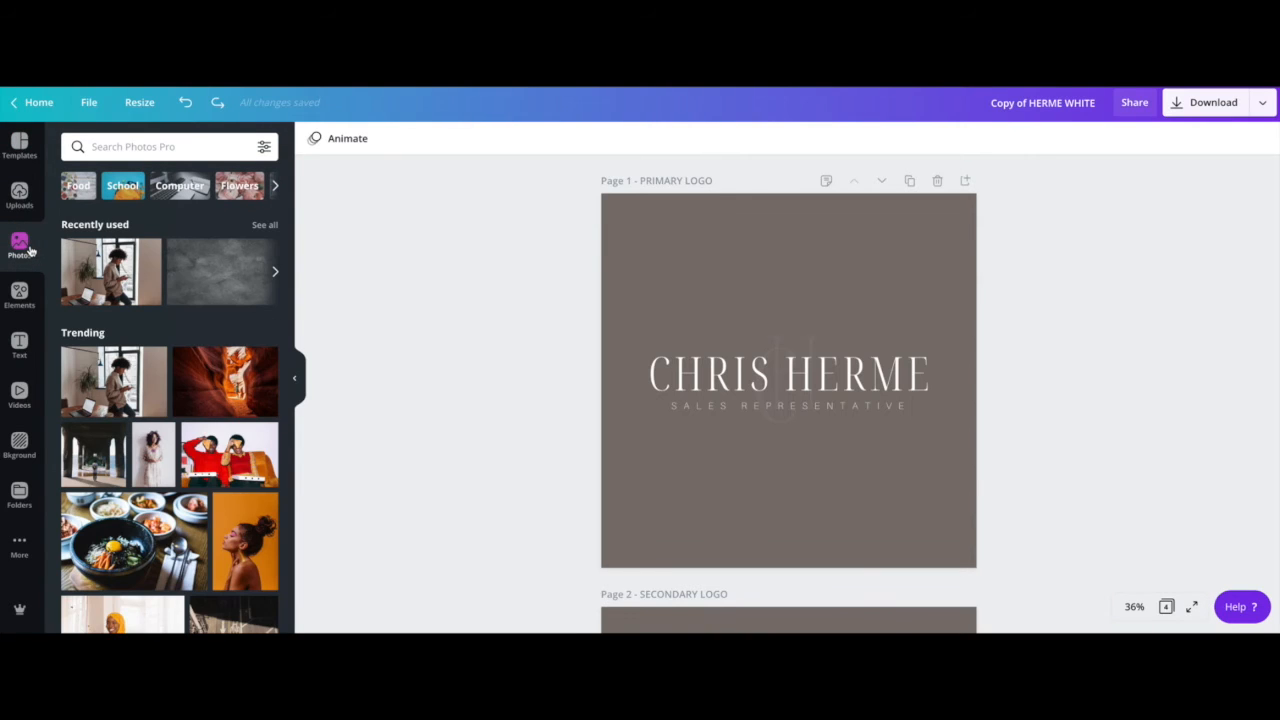
Search photos for 'DARK ROOM' and set the round-window photo as Page 1's background
scroll(220, 293, down, 1)
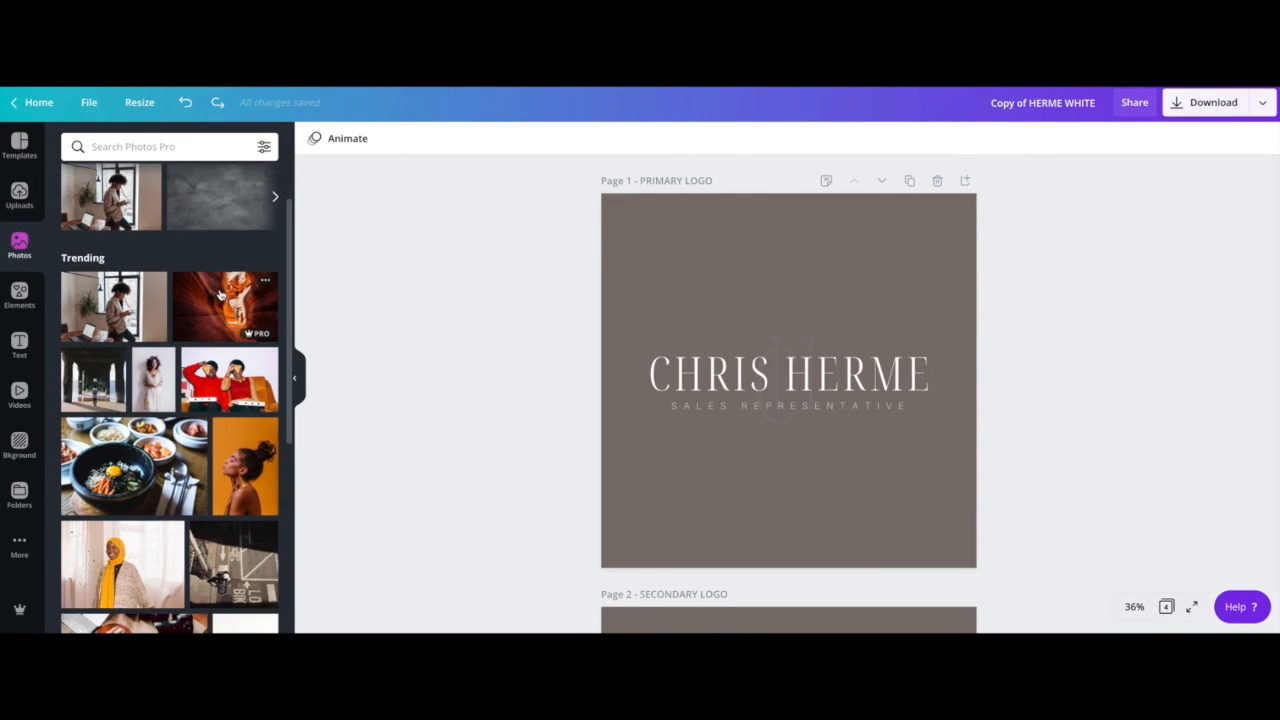
scroll(220, 293, down, 2)
scroll(220, 296, down, 5)
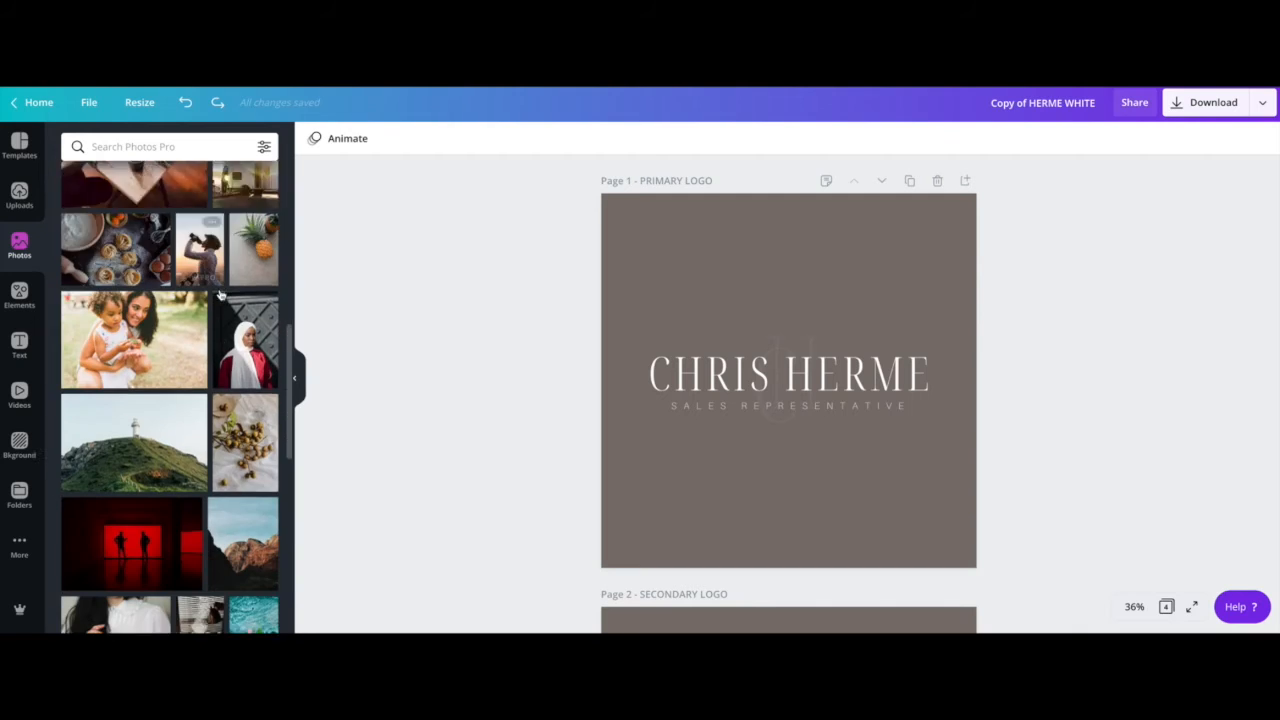
click(144, 146)
text(DARK ROOM)
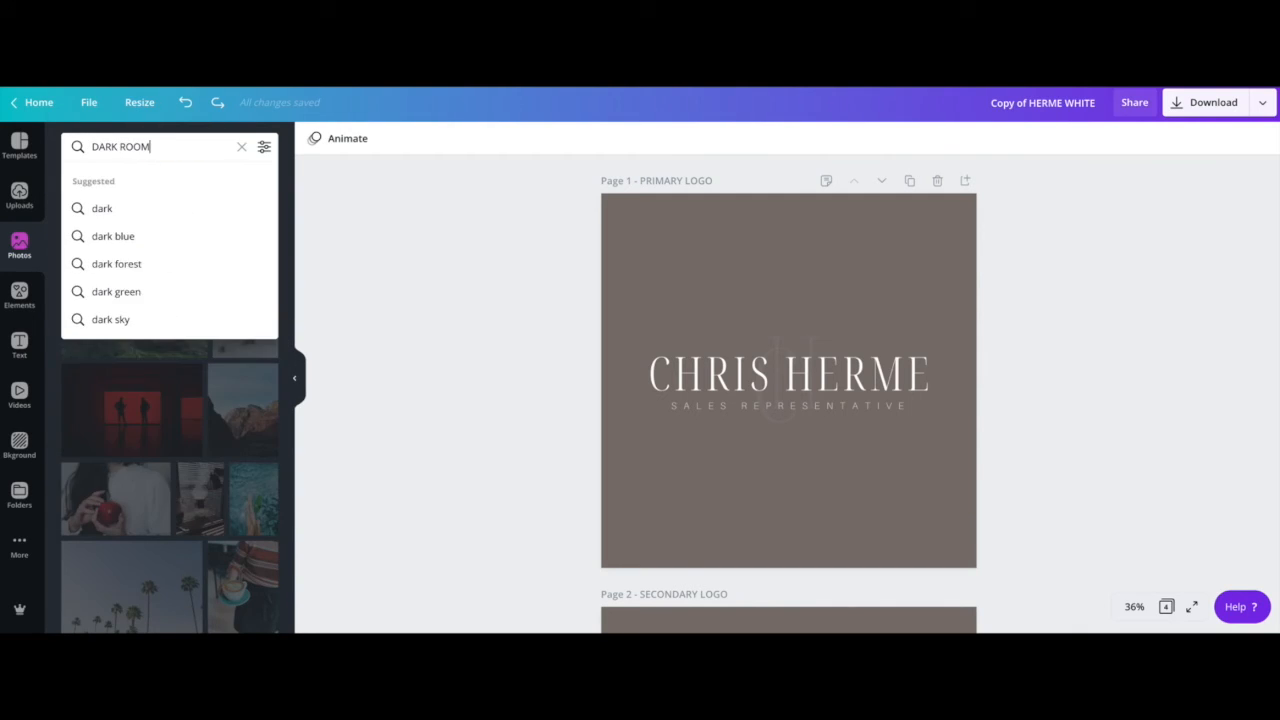
key(Return)
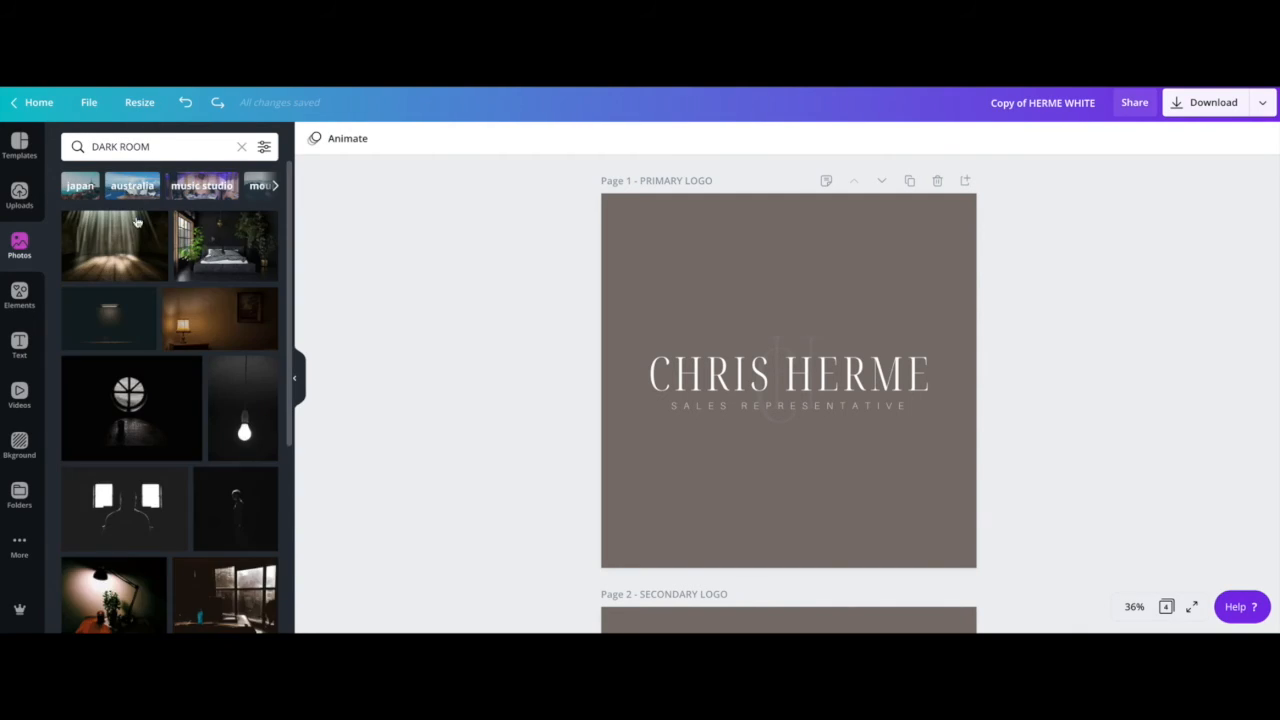
drag(184, 393, 709, 281)
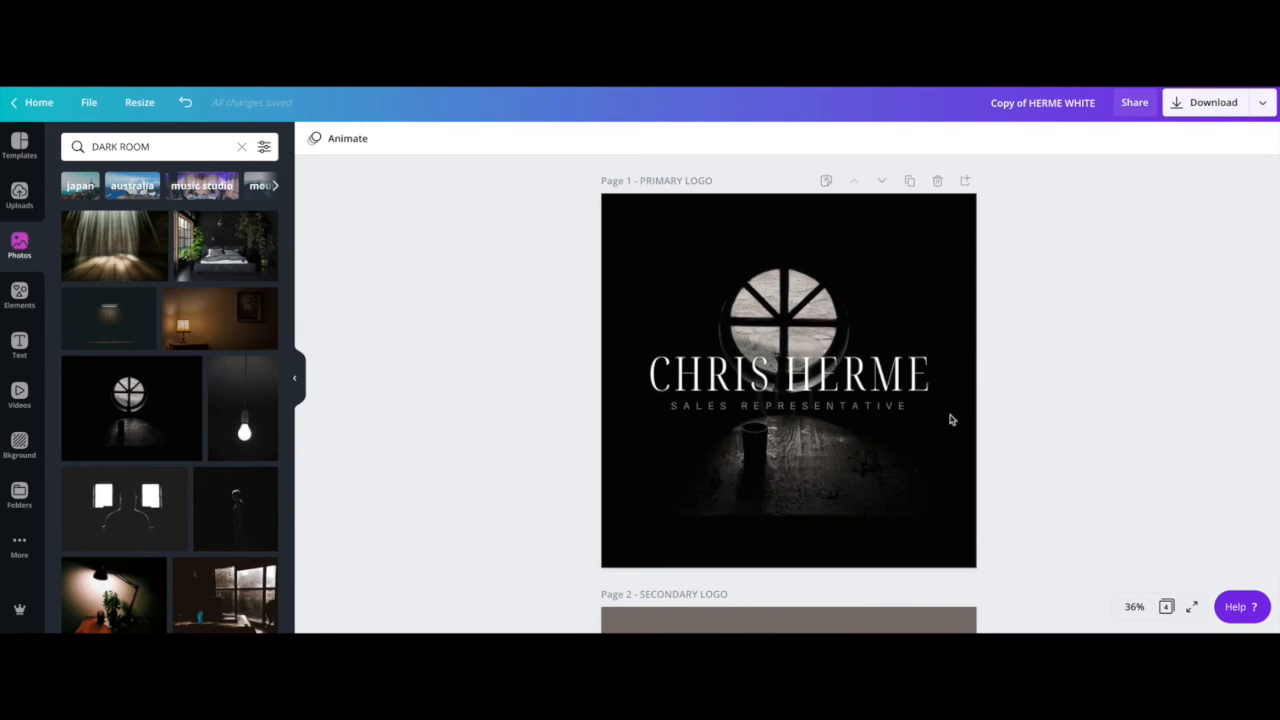
click(858, 368)
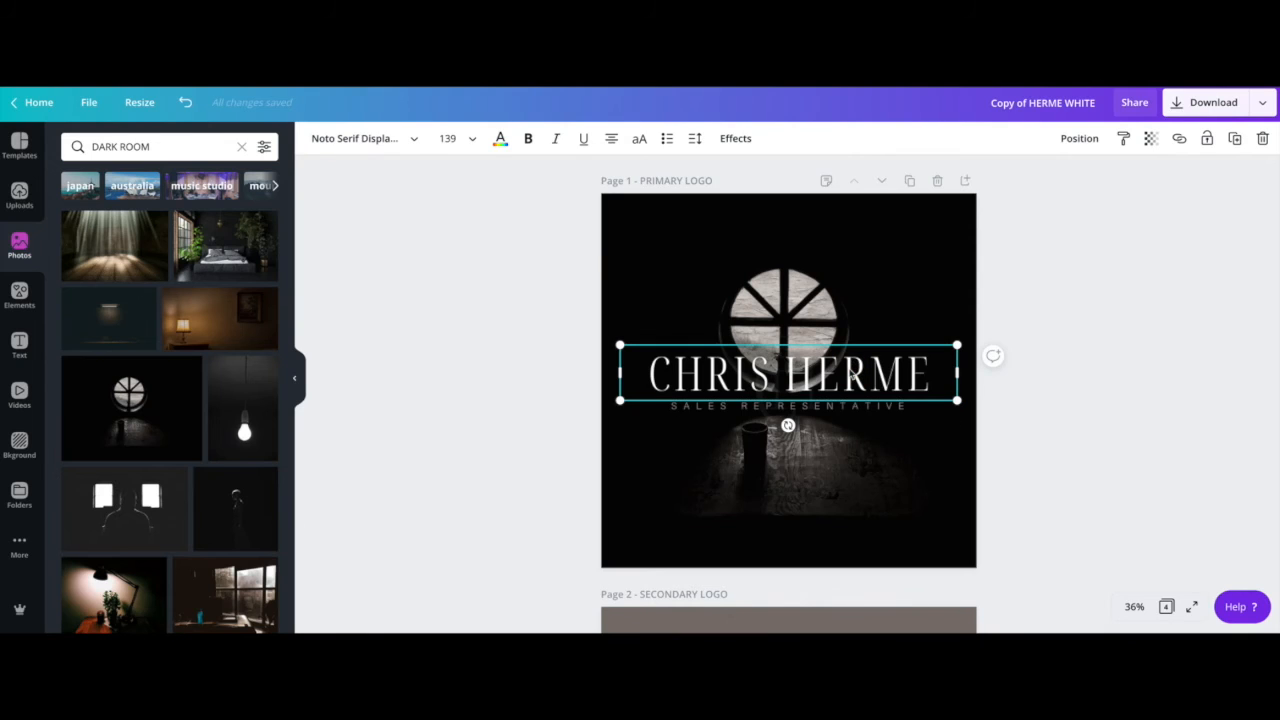
double_click(850, 368)
triple_click(850, 368)
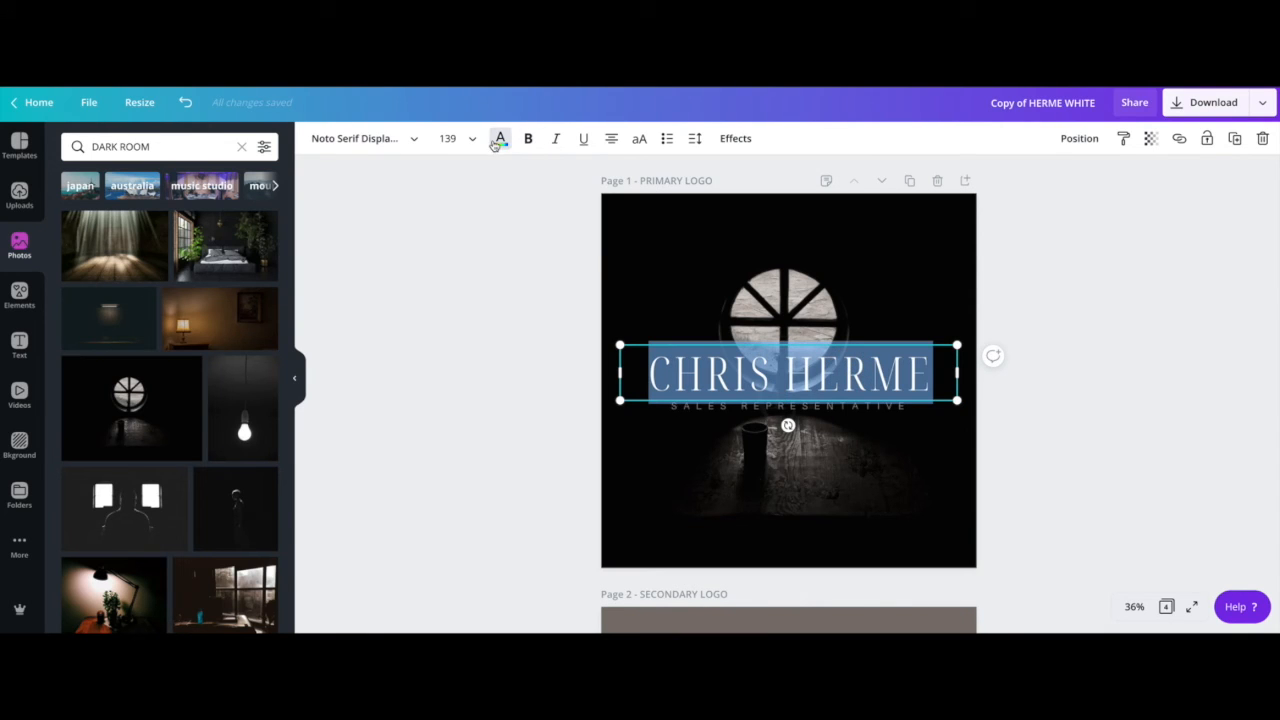
click(500, 138)
click(75, 277)
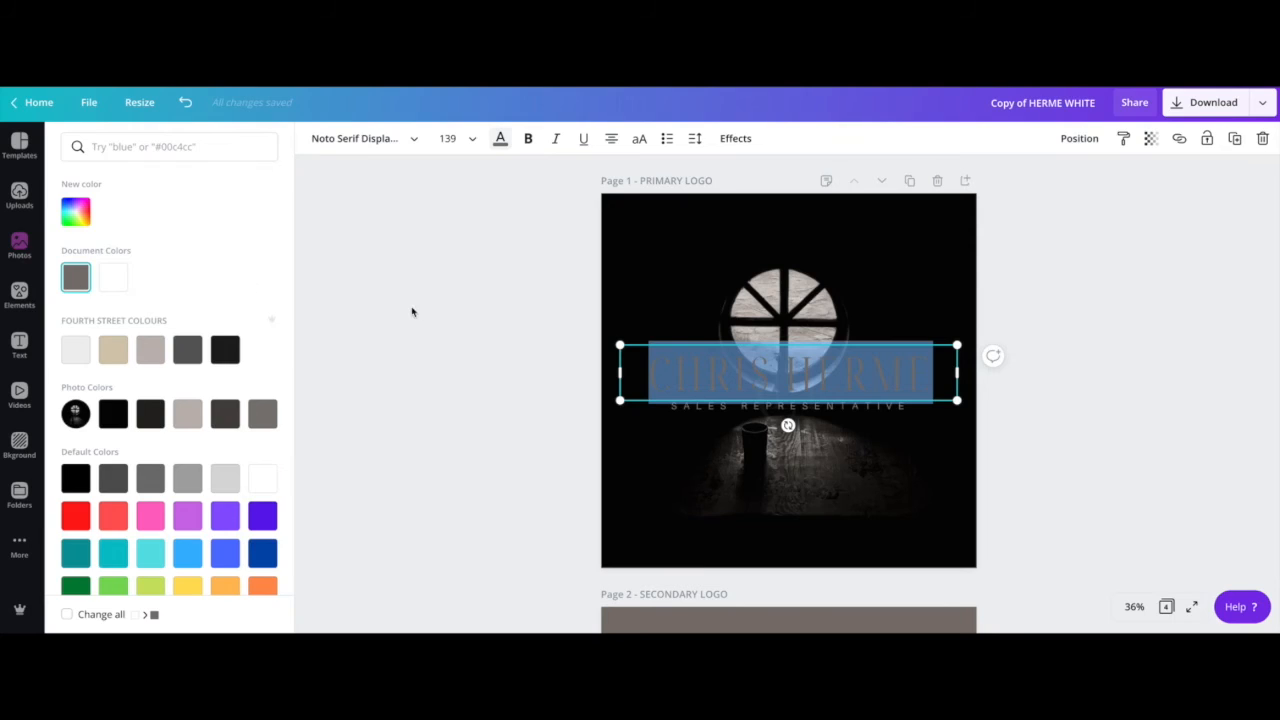
click(422, 313)
click(497, 335)
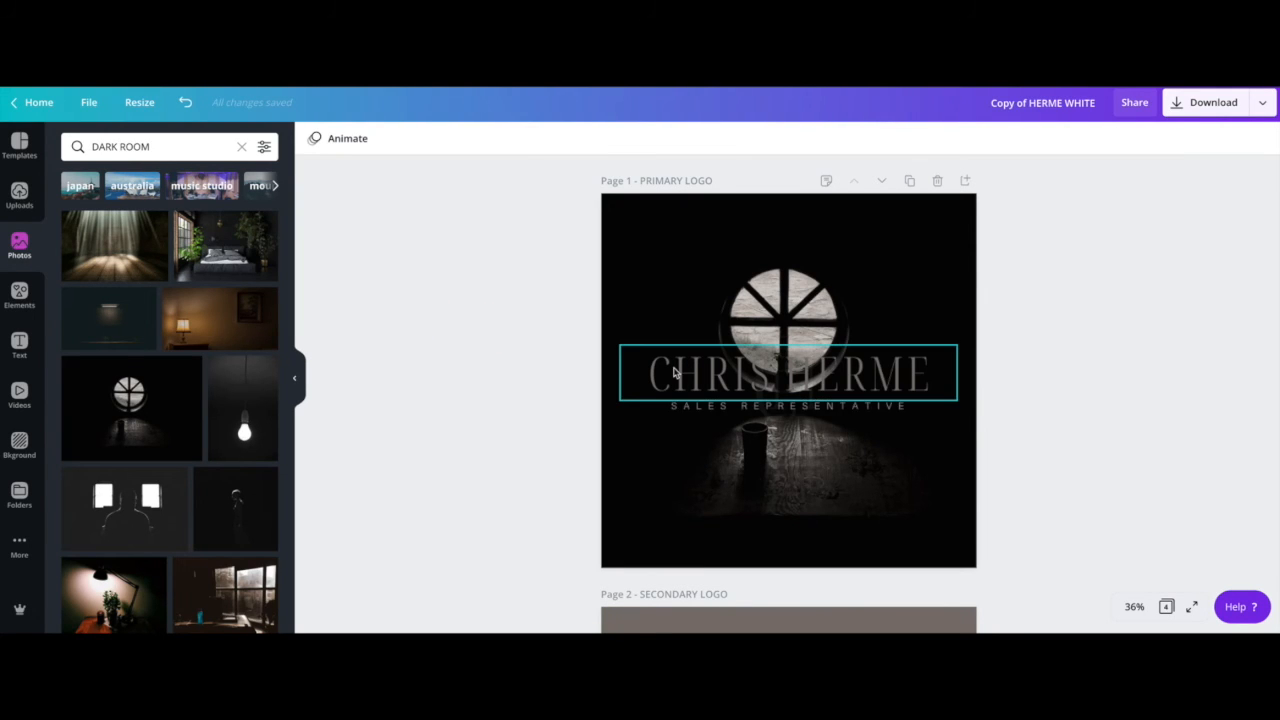
click(703, 374)
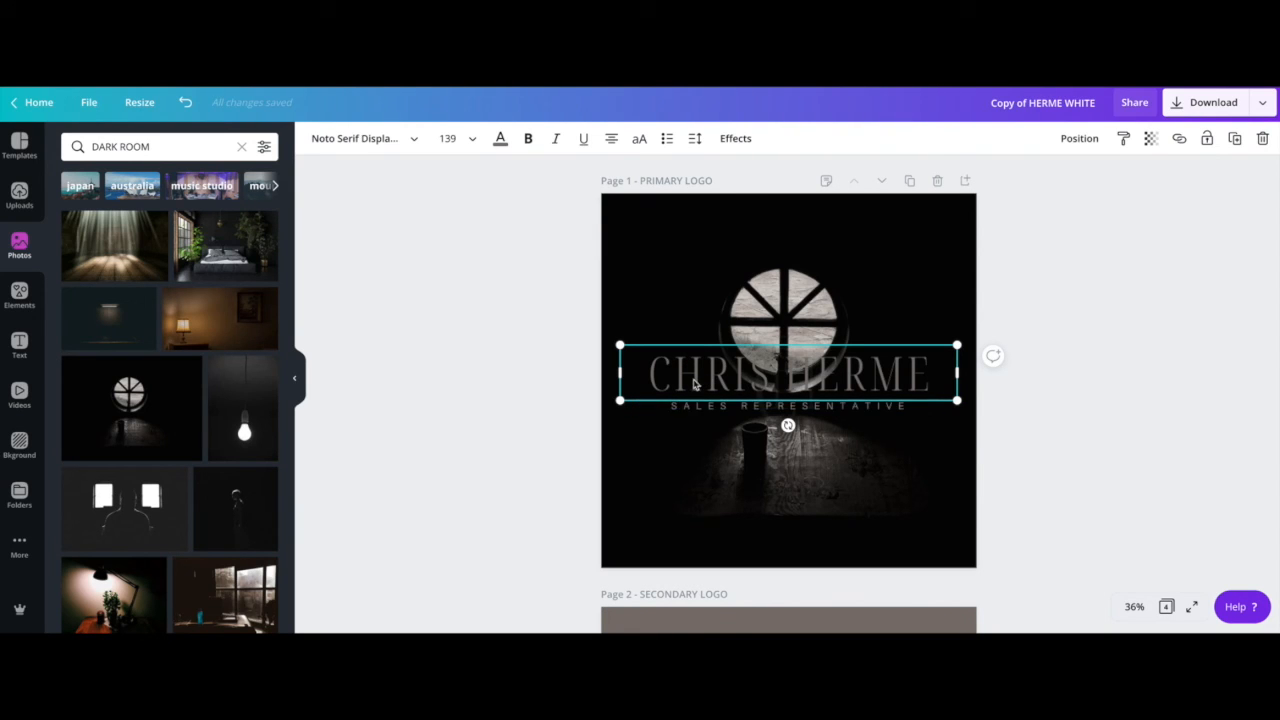
double_click(693, 377)
click(693, 377)
click(500, 138)
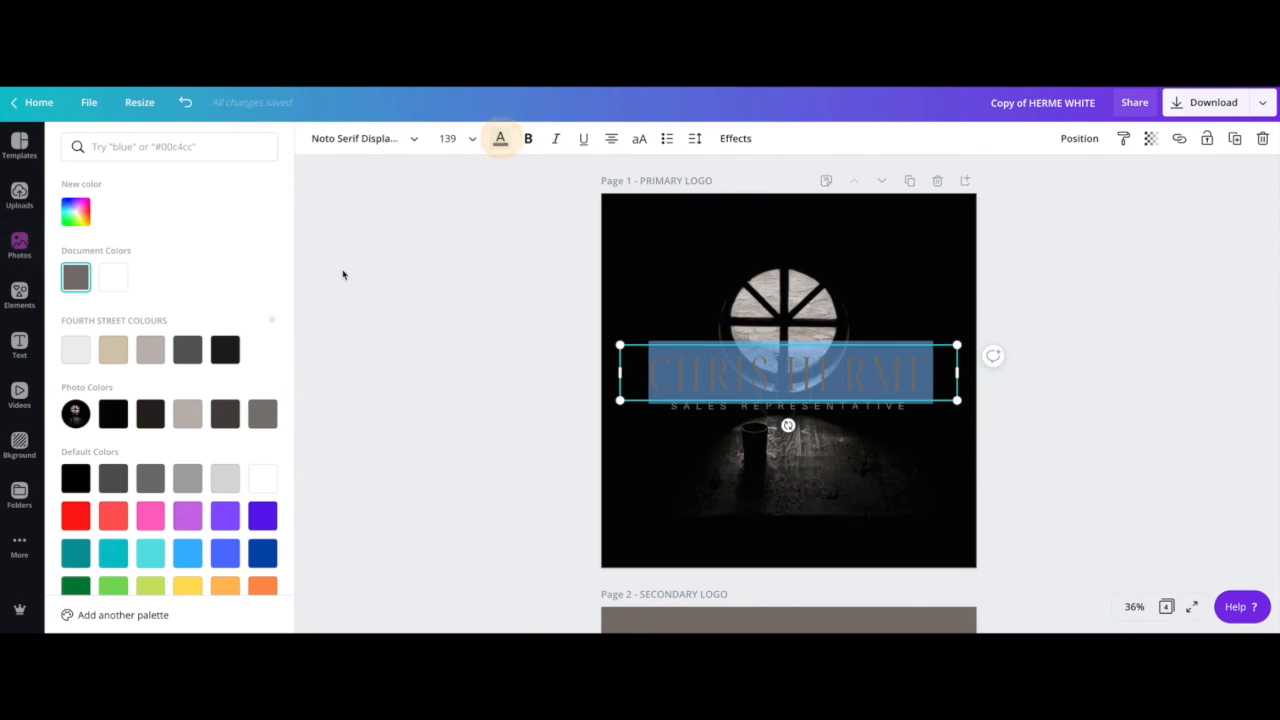
click(150, 349)
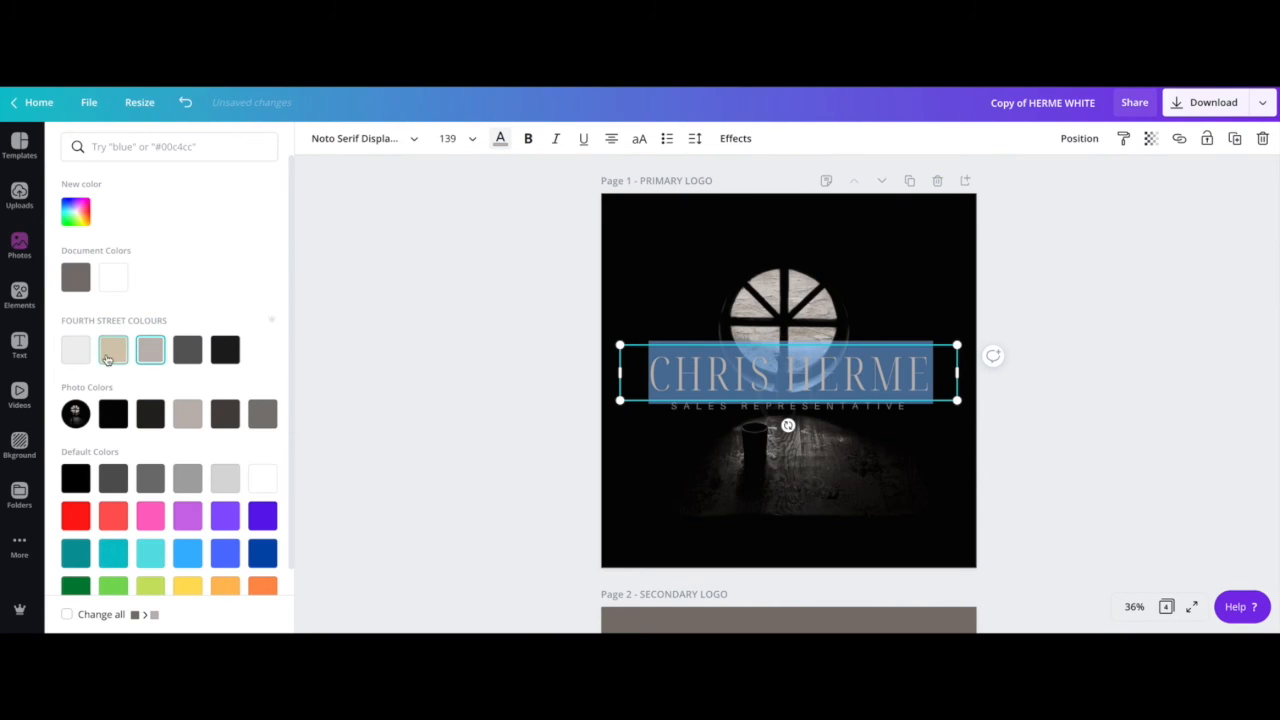
click(225, 349)
click(400, 332)
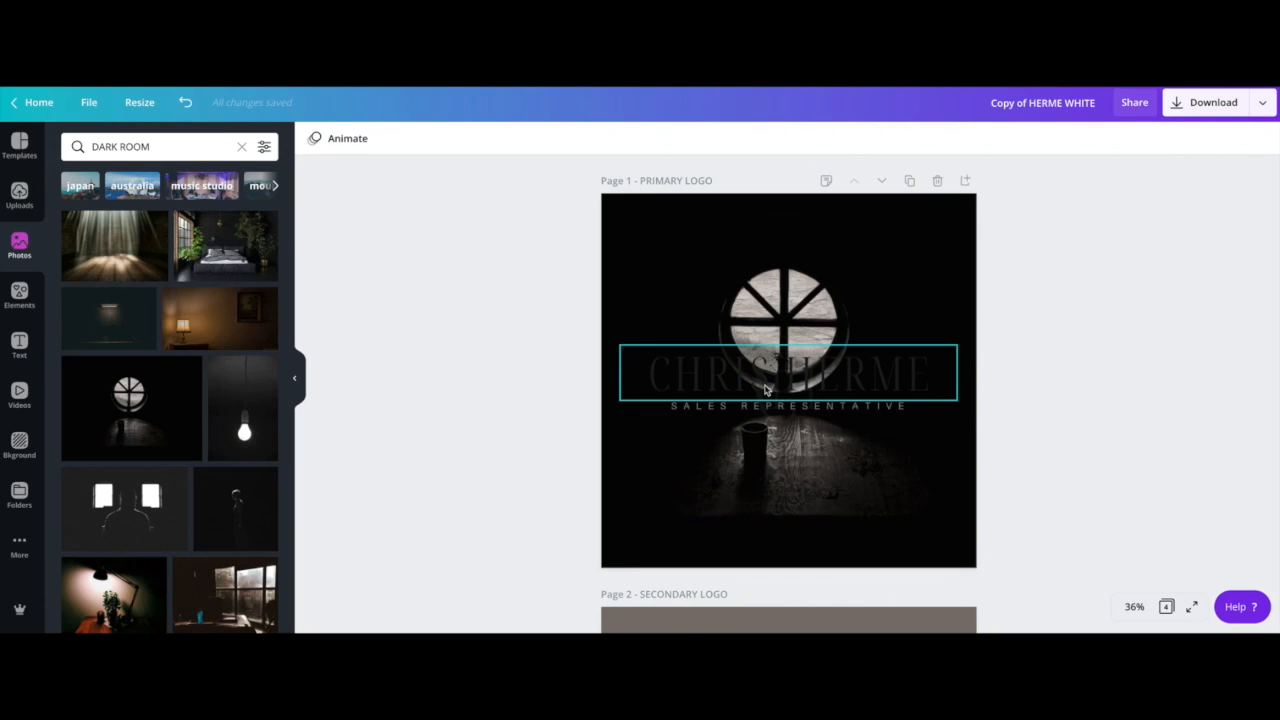
click(749, 389)
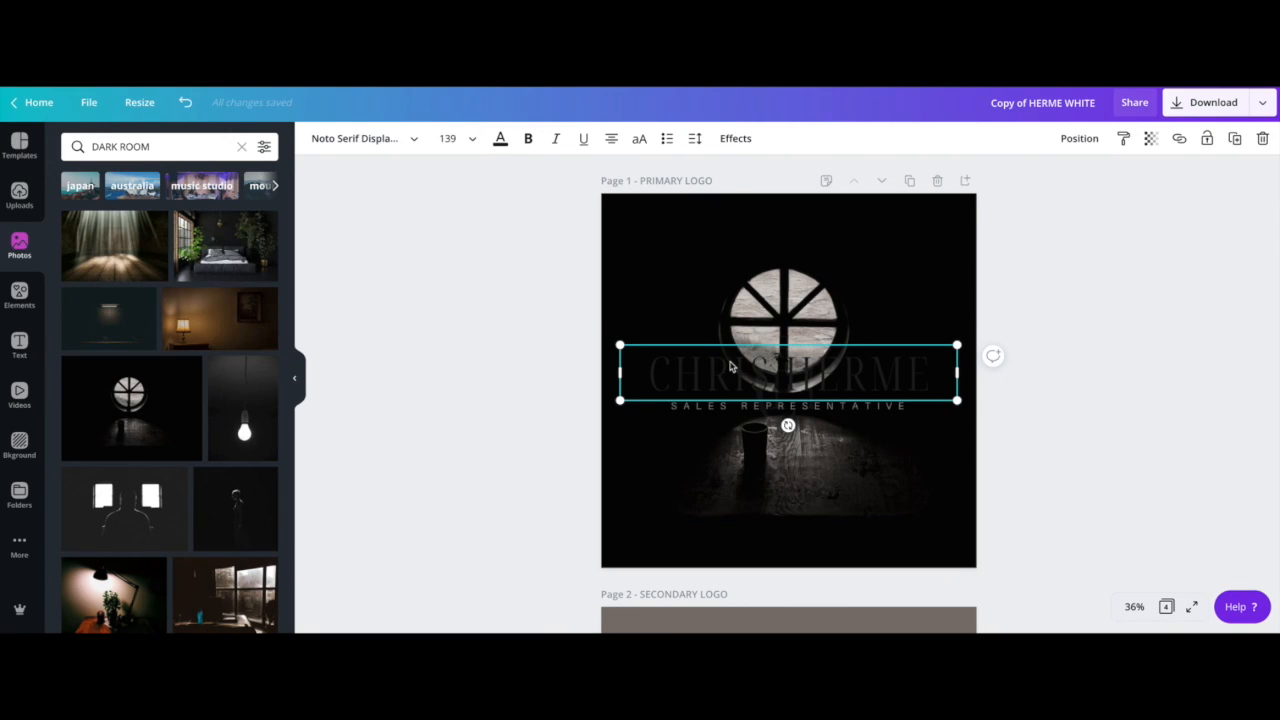
double_click(730, 364)
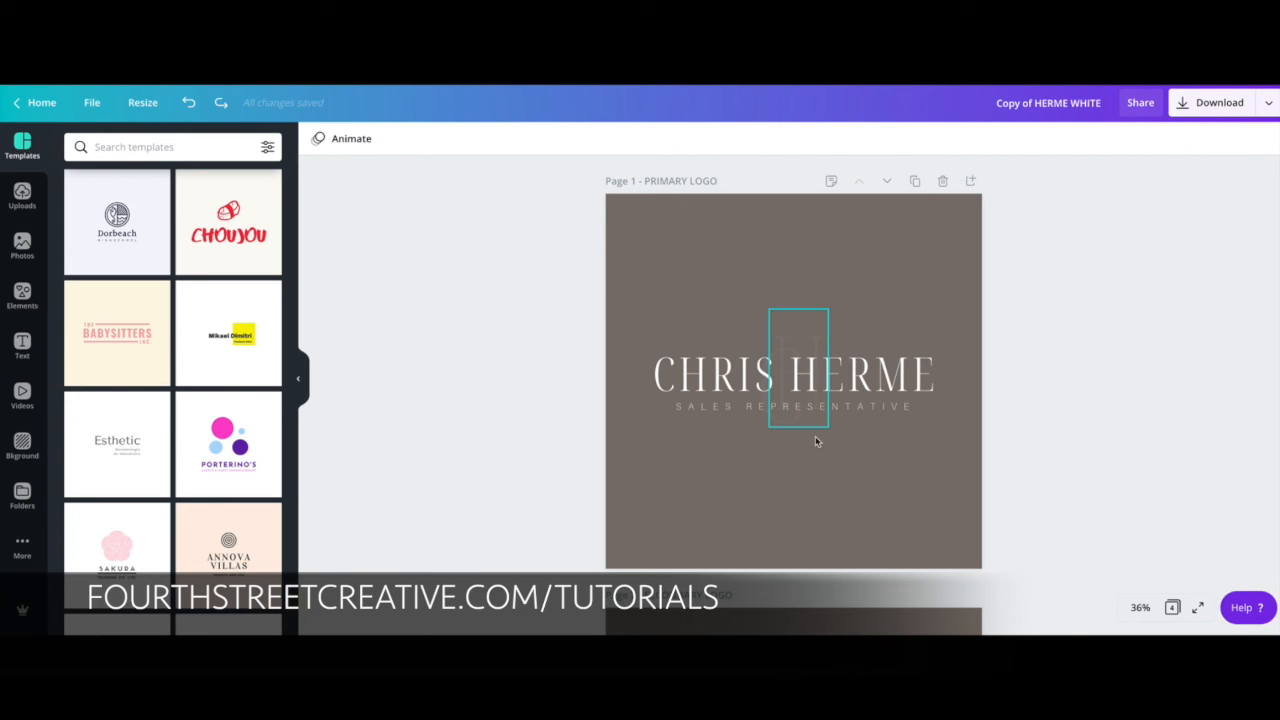
click(351, 331)
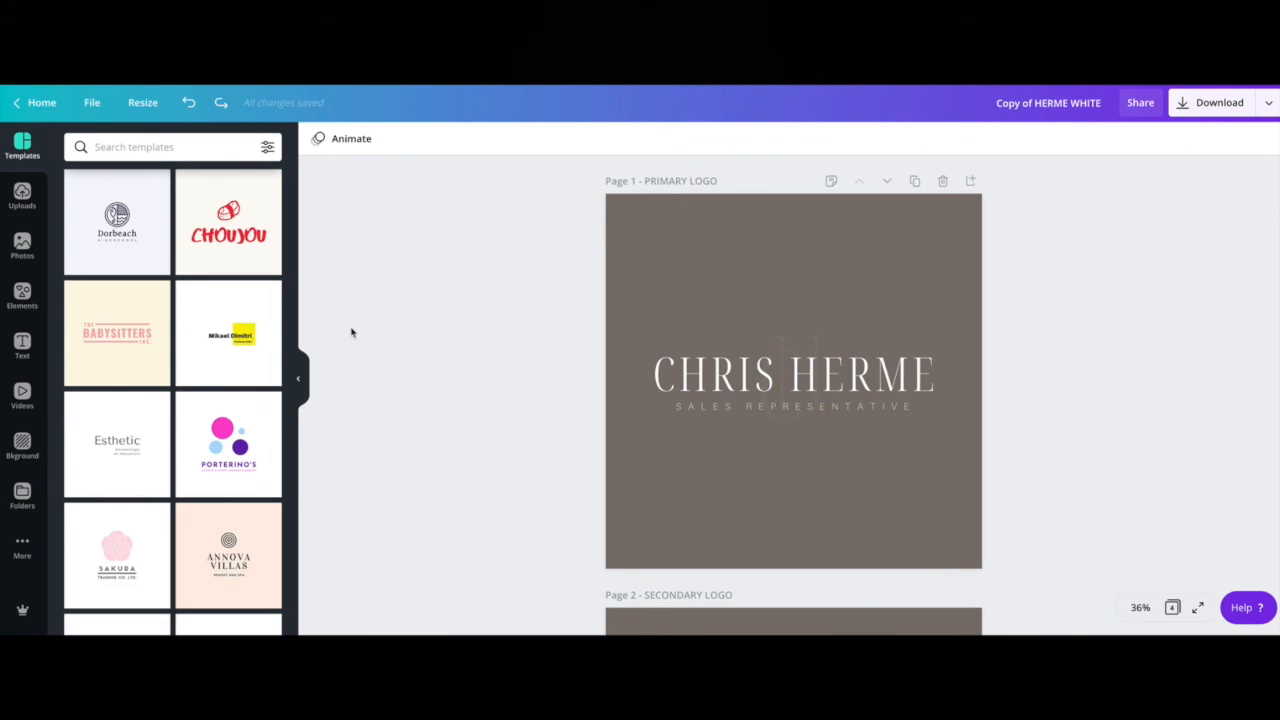